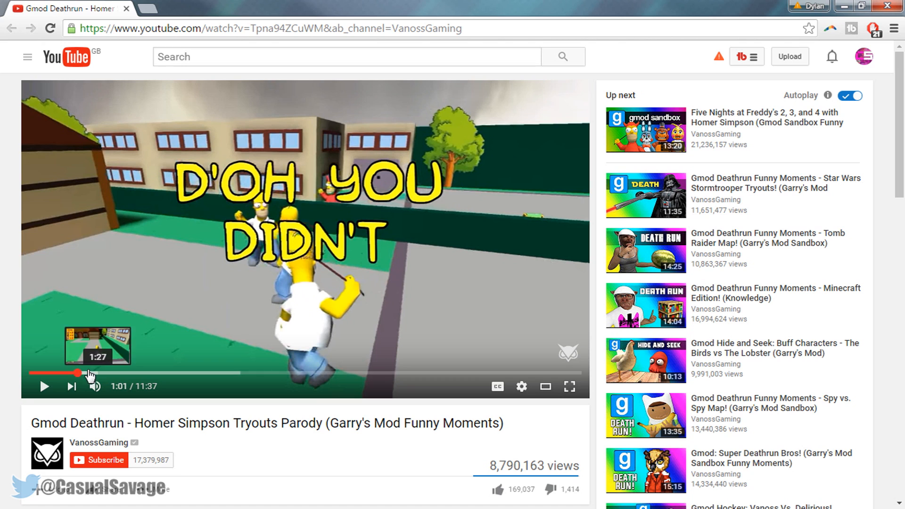
click(76, 373)
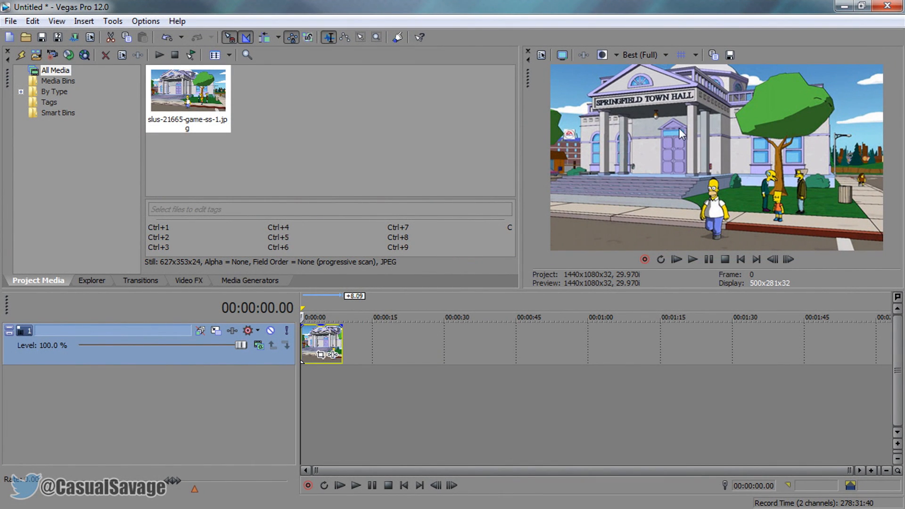
Insert a new video track above the town hall image track.
right_click(281, 352)
click(346, 186)
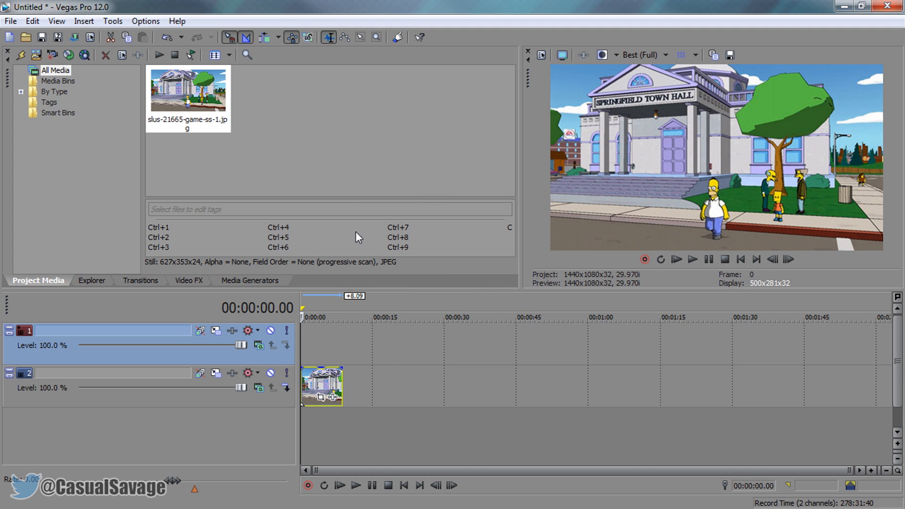
mouse_move(302, 349)
mouse_down()
mouse_move(339, 353)
mouse_move(301, 353)
mouse_up()
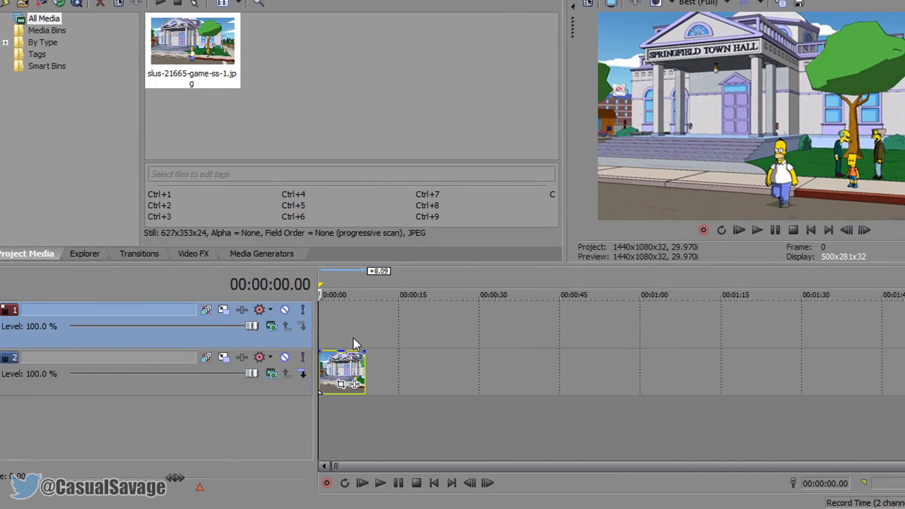
Place a timeline marker at 00:00:01.01.
scroll(352, 339, up, 3)
drag(320, 328, 336, 328)
drag(527, 143, 521, 144)
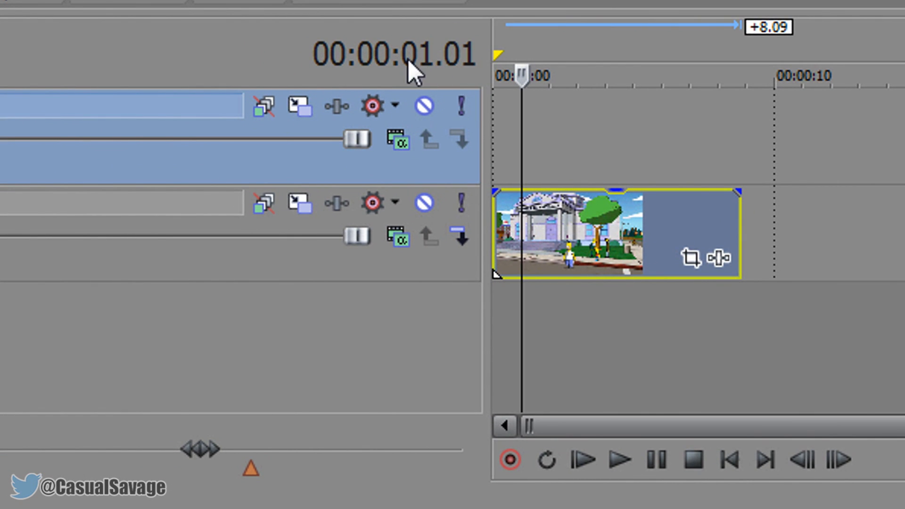
key(m)
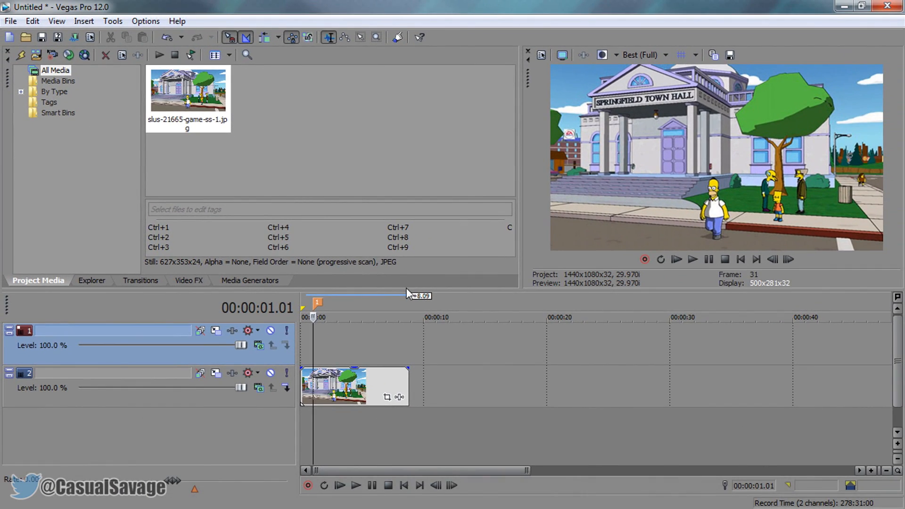
Show the media generators and apply the default window layout.
click(256, 266)
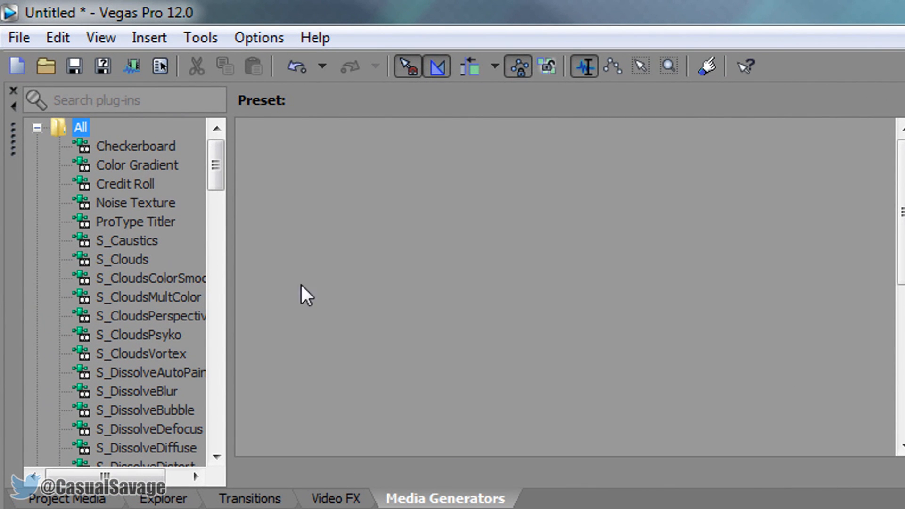
click(101, 37)
mouse_move(313, 115)
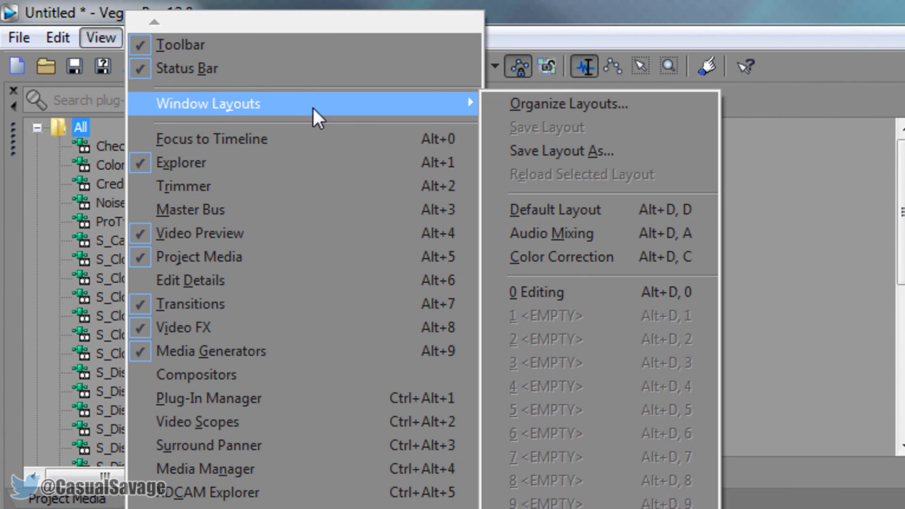
click(642, 210)
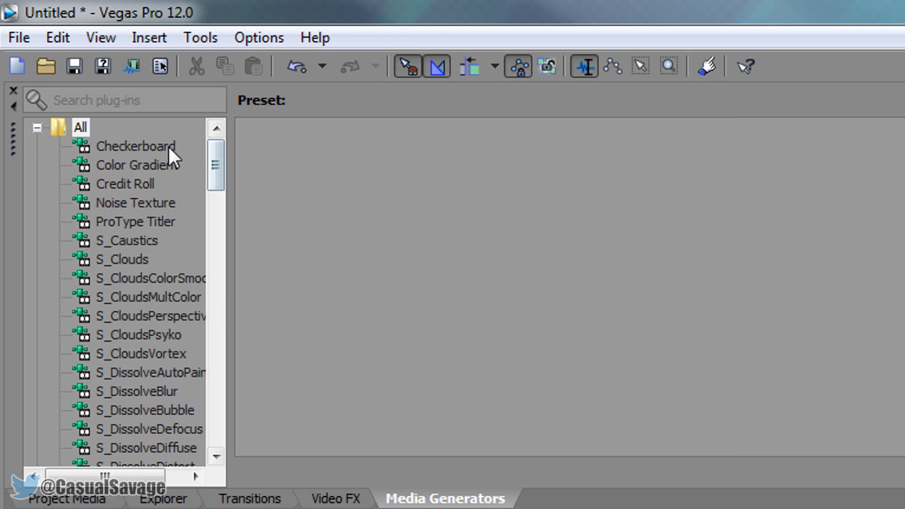
Add a (Legacy) Text event with the Default Text preset to the empty upper track, starting at the marker.
drag(219, 165, 202, 395)
click(180, 333)
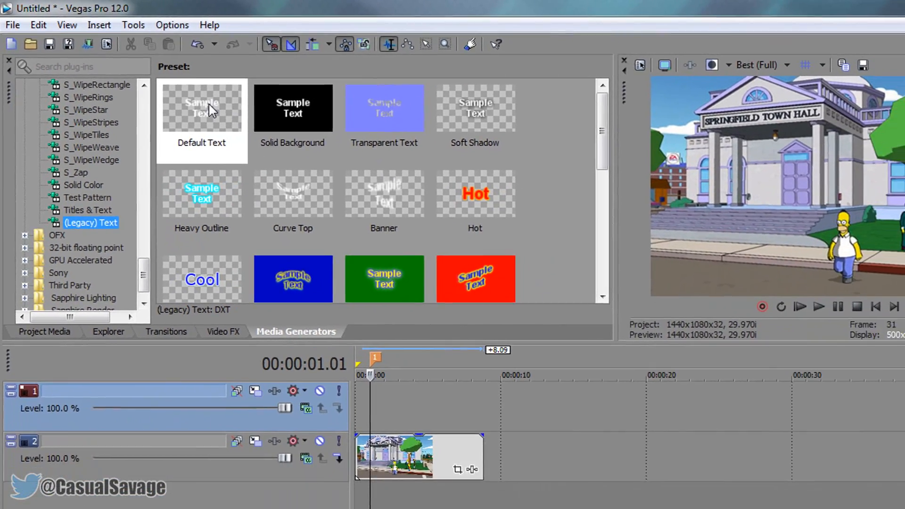
drag(250, 134, 427, 461)
mouse_move(317, 344)
mouse_down()
mouse_move(324, 355)
mouse_move(315, 335)
mouse_up()
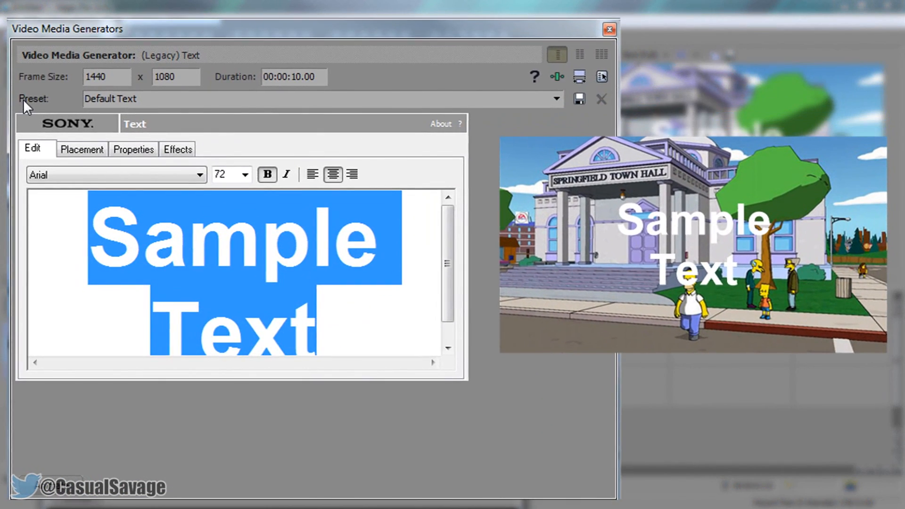
Replace the sample text with "D'OH" and set its font to Simpsonfont.
text(D)
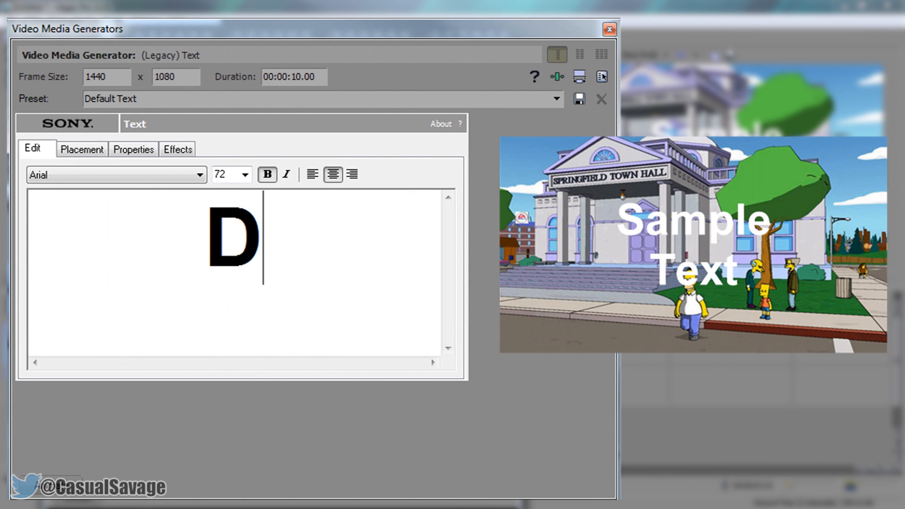
text('OH)
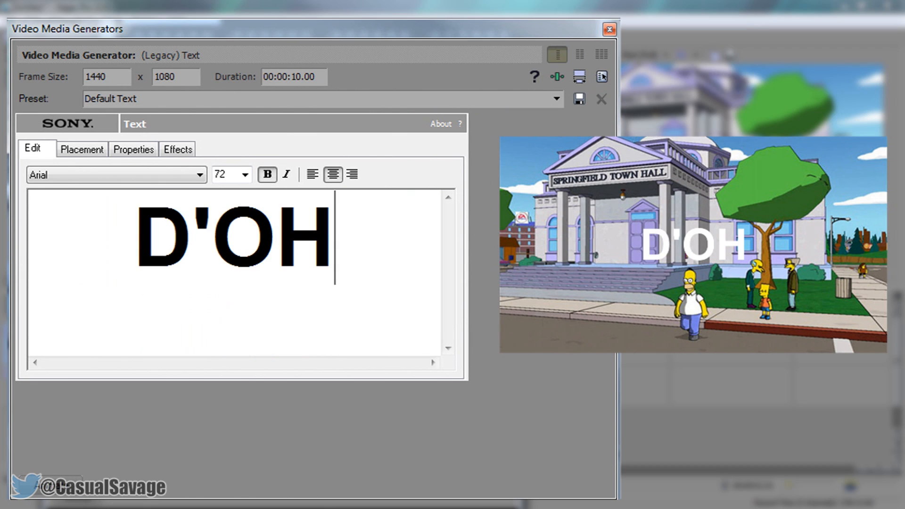
double_click(208, 229)
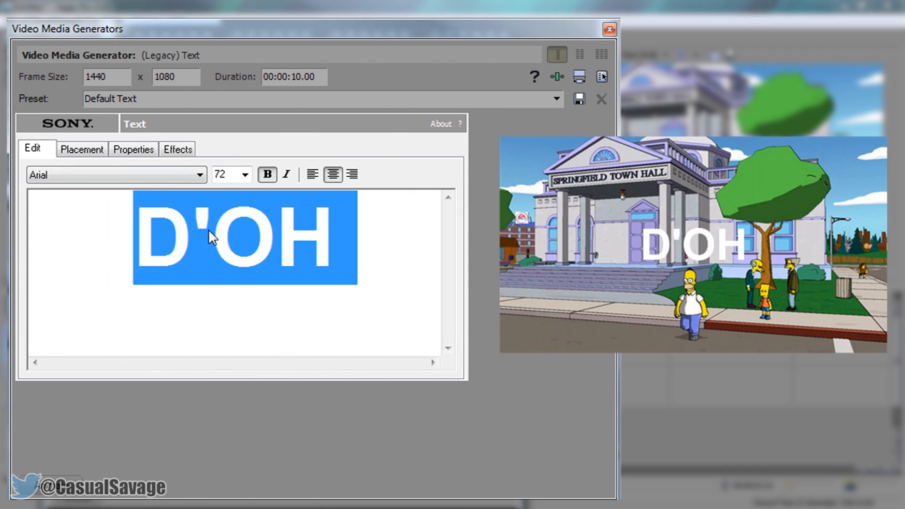
click(150, 177)
key(s)
scroll(144, 93, down, 1)
scroll(143, 95, down, 2)
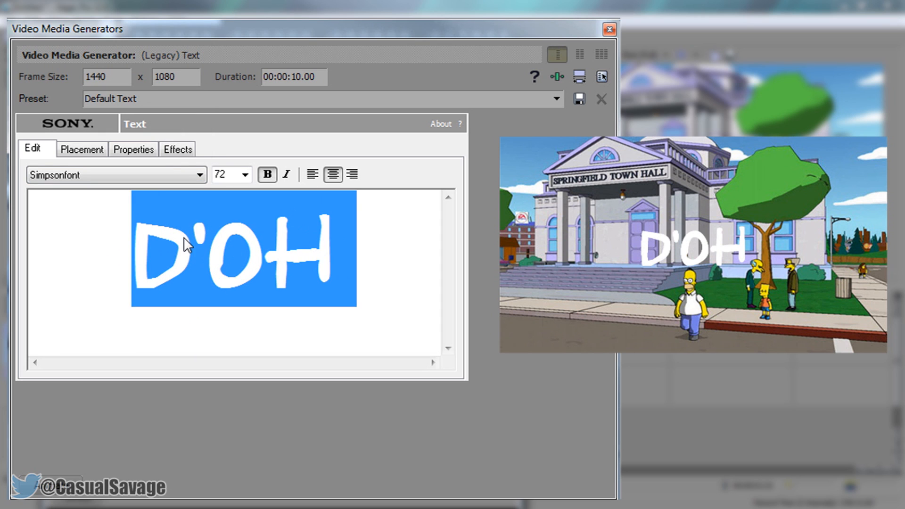
Set the text color to yellow with R 225, G 255, B 40.
click(97, 153)
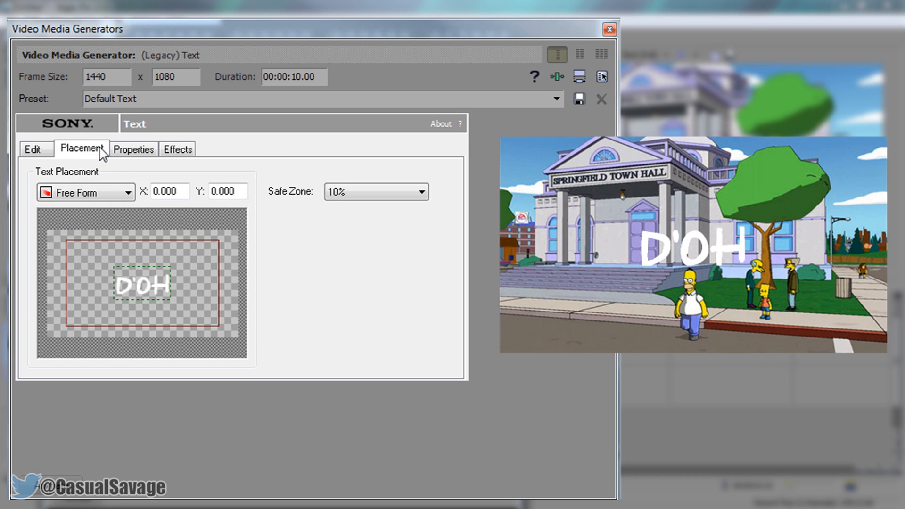
click(123, 154)
drag(108, 236, 107, 241)
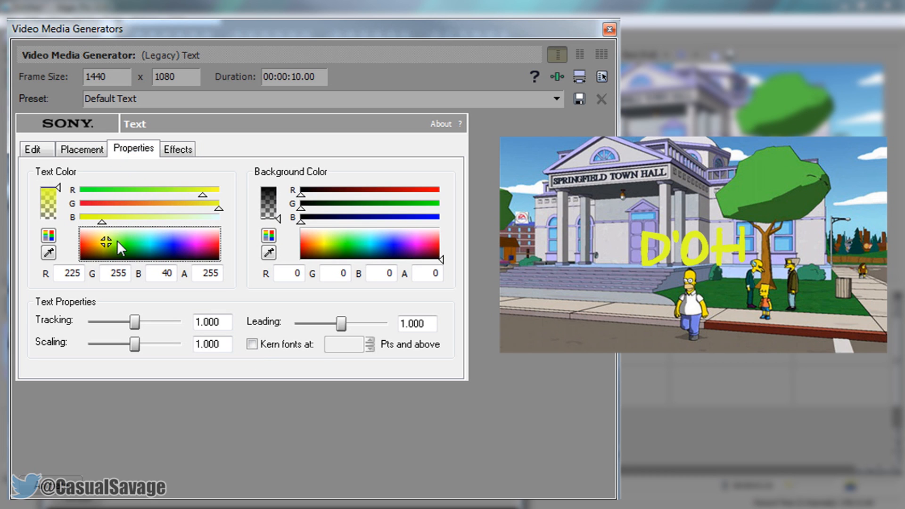
Enable a black outline on the text with feather 0.000 and width 0.200.
click(170, 151)
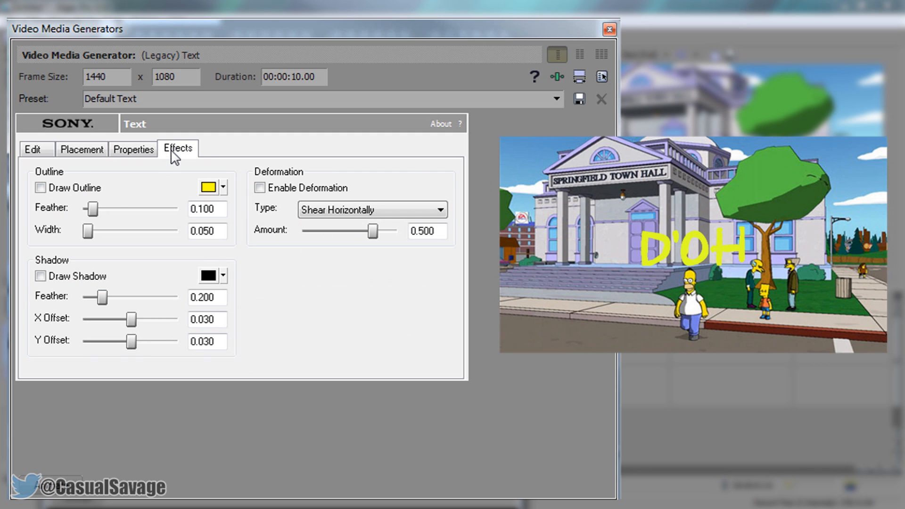
click(87, 193)
click(208, 188)
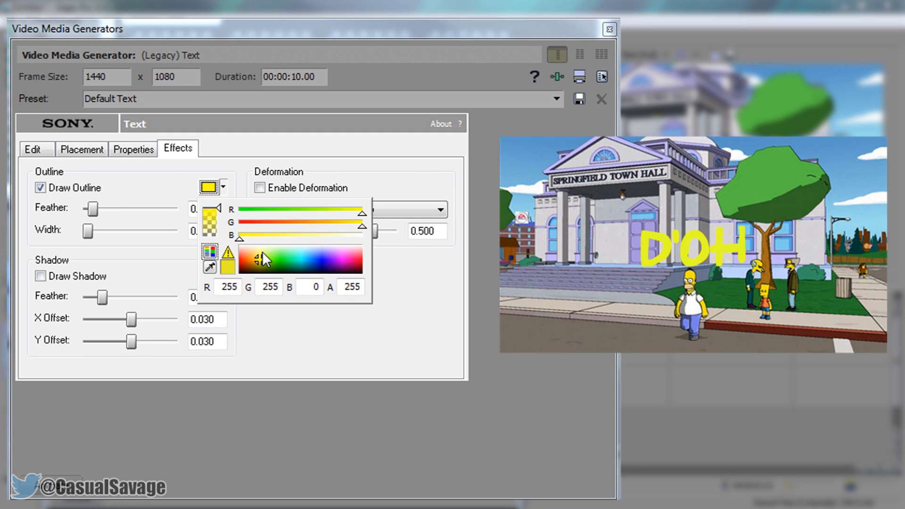
drag(262, 259, 224, 282)
click(310, 343)
mouse_move(89, 231)
mouse_down()
mouse_move(105, 233)
mouse_move(81, 210)
mouse_move(103, 235)
mouse_up()
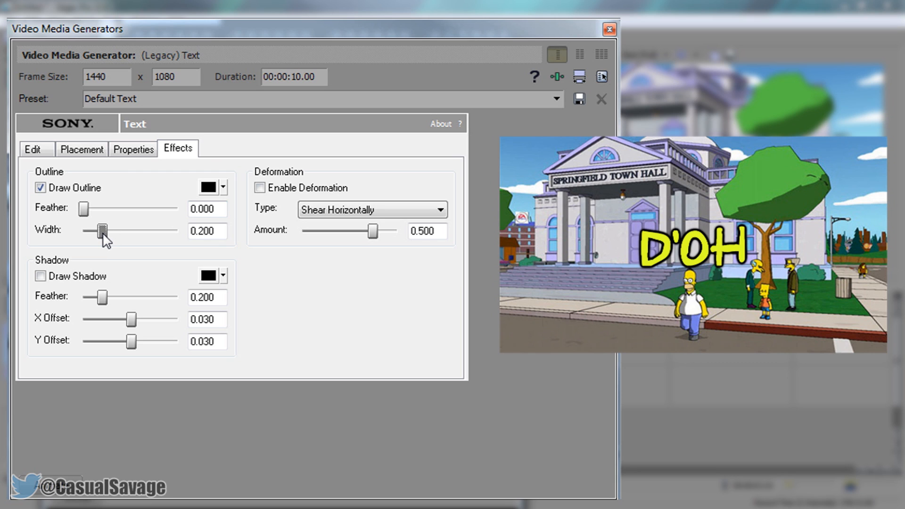
Save the text settings as a preset named "Simpsons Text" and find it among the (Legacy) Text presets.
click(46, 150)
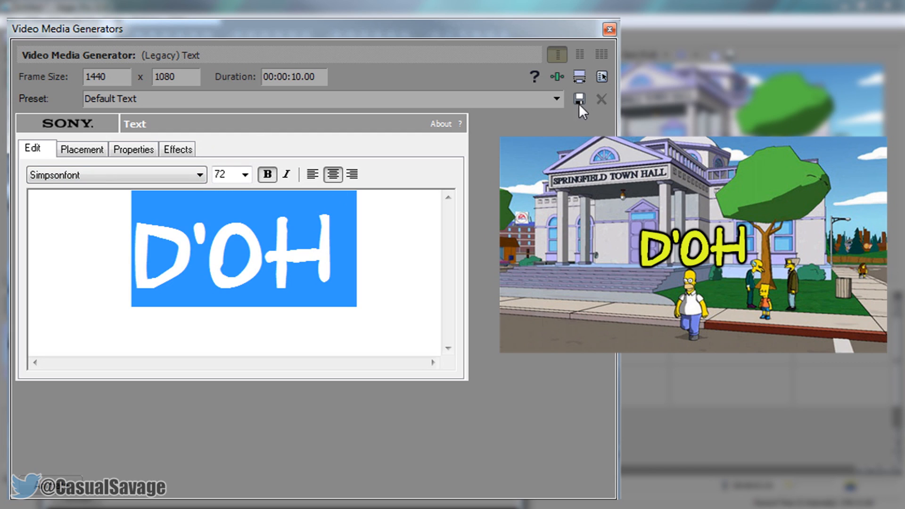
click(207, 98)
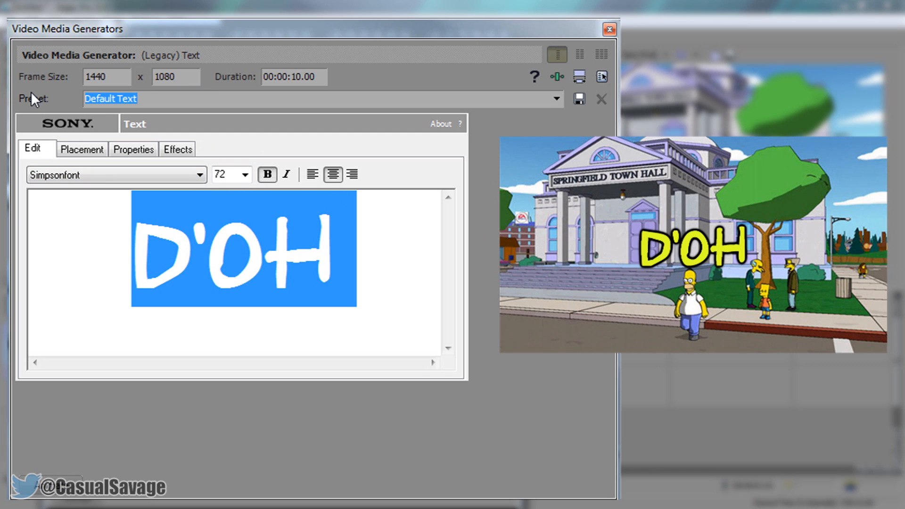
text(Simpsons)
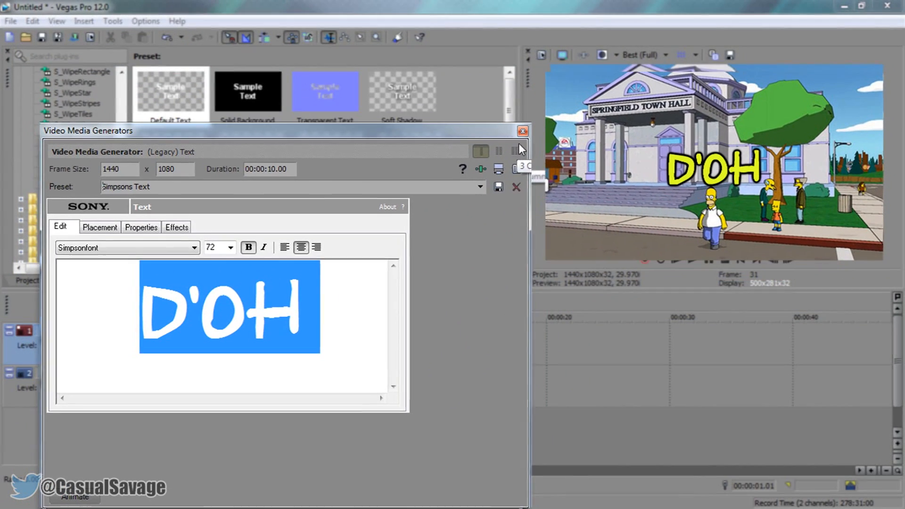
click(513, 143)
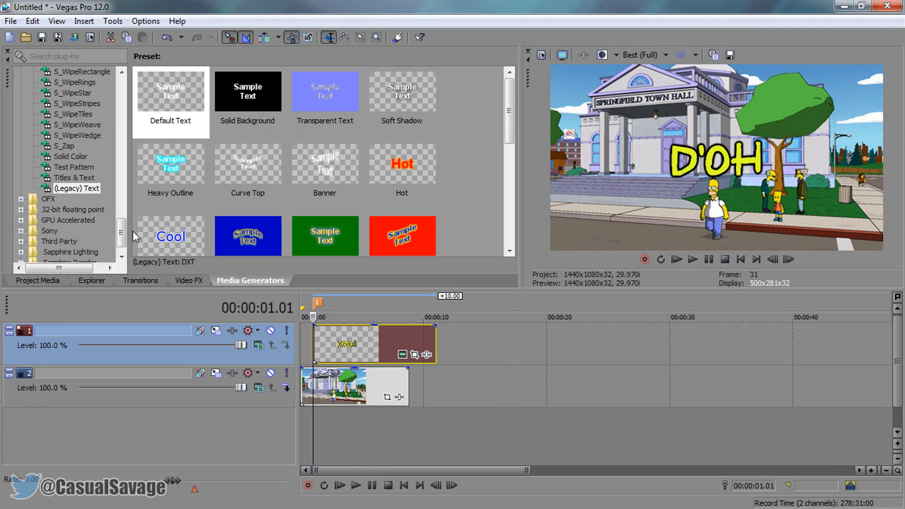
drag(511, 125, 523, 217)
click(270, 196)
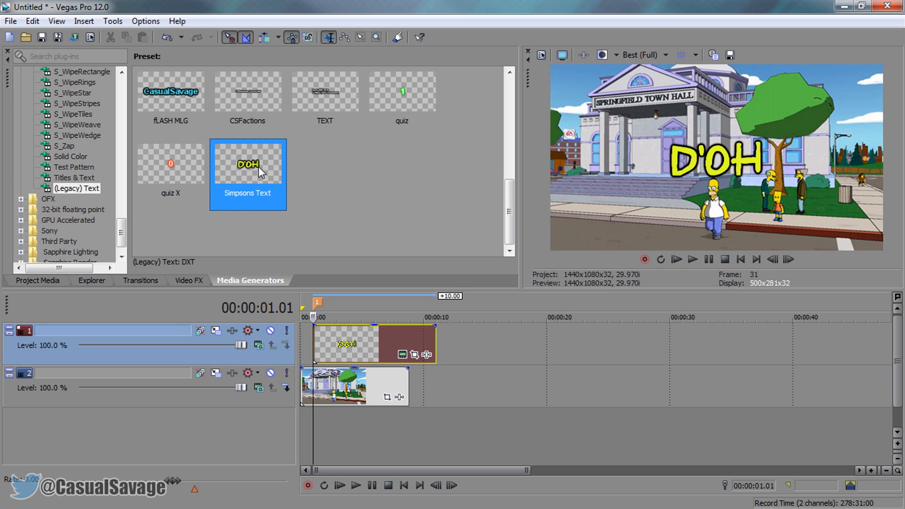
Place a second marker at 00:00:05.00 and trim the end of the text event to it.
scroll(525, 359, up, 3)
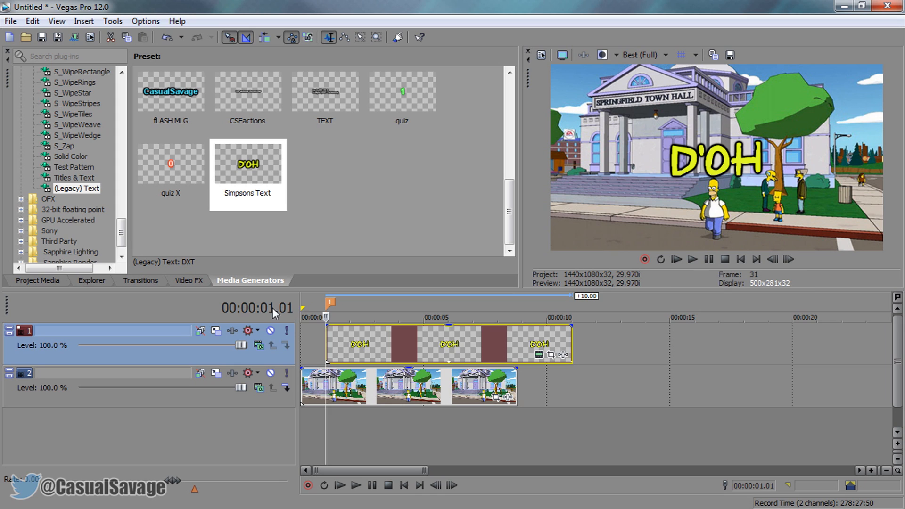
click(388, 352)
click(405, 349)
click(415, 348)
click(424, 347)
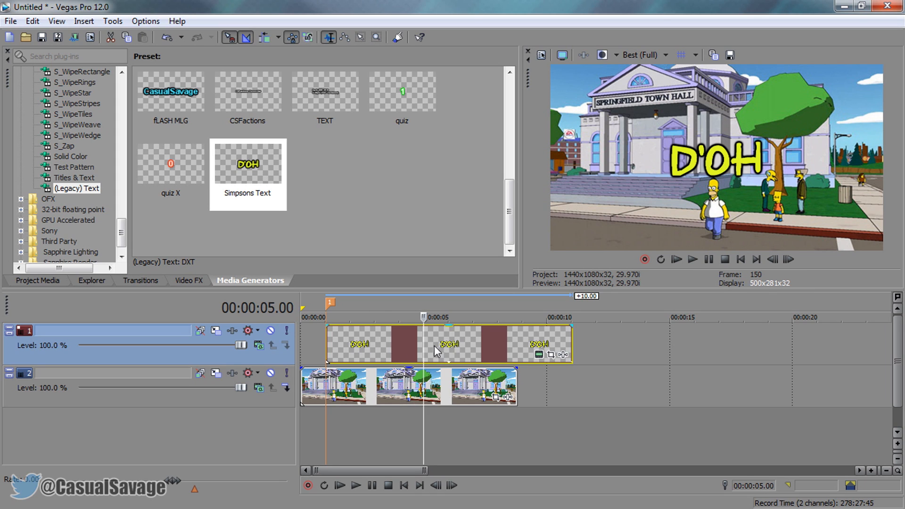
key(m)
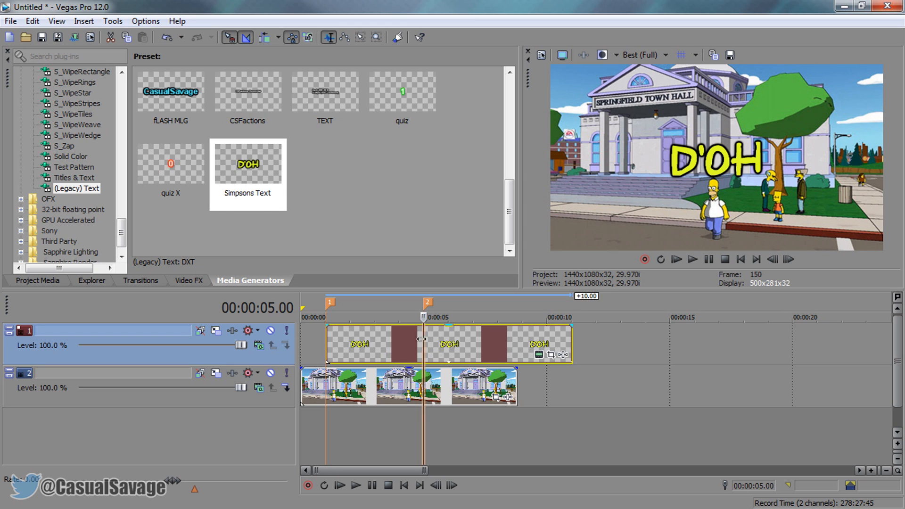
drag(571, 349, 426, 353)
In the text event's Pan/Crop, raise the text at the event start by moving the frame to Y Center 675.
click(326, 349)
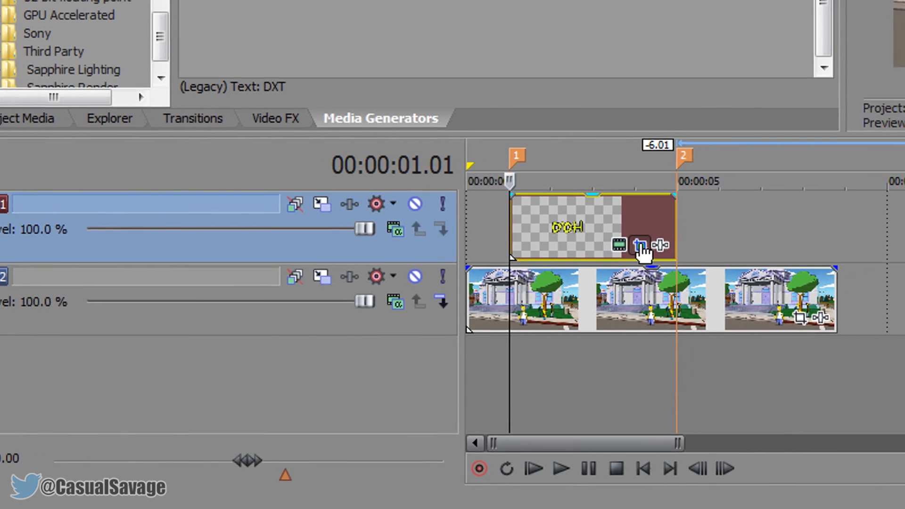
click(640, 246)
scroll(380, 287, down, 5)
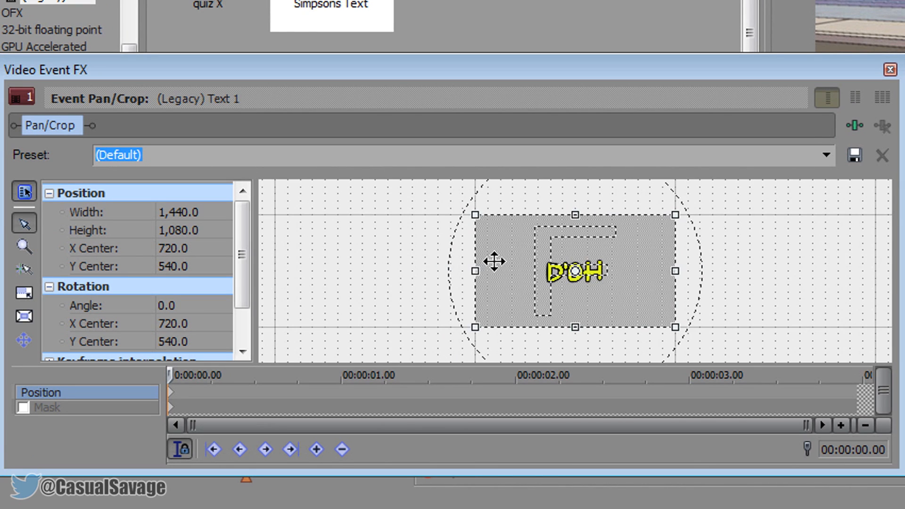
scroll(507, 264, down, 1)
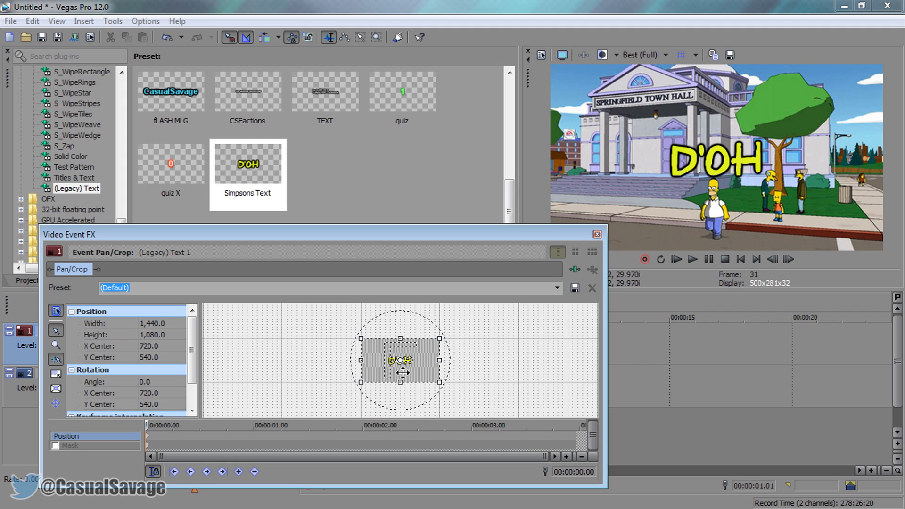
drag(402, 372, 401, 375)
key(Down)
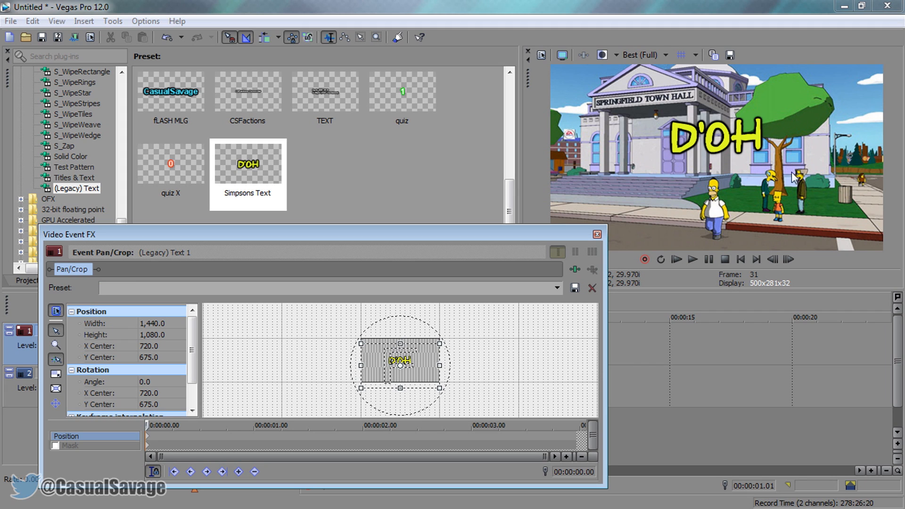
Shift the Pan/Crop frame horizontally to X Center 2,160 so the text starts outside the picture, and close the settings.
drag(349, 235, 349, 259)
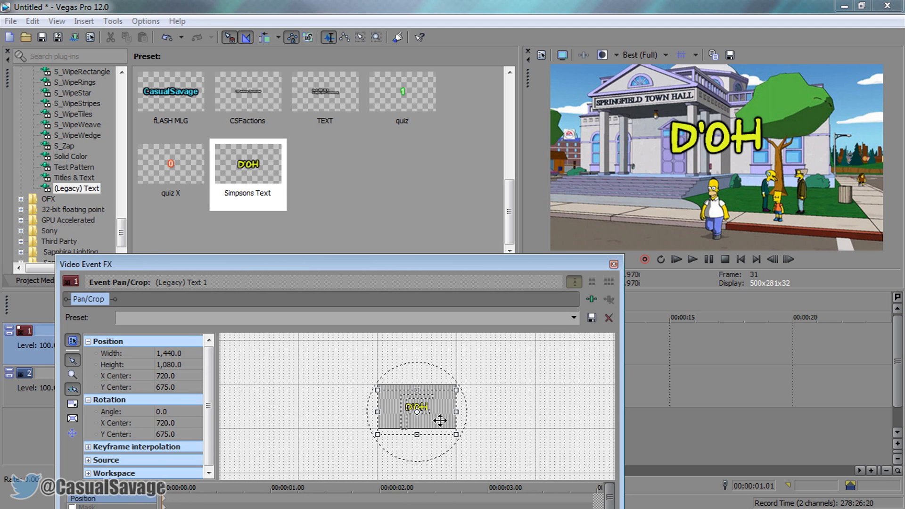
drag(442, 421, 481, 421)
key(Right)
key(Right)
key(Right)
key(Right)
key(Right)
key(Right)
key(Right)
key(Right)
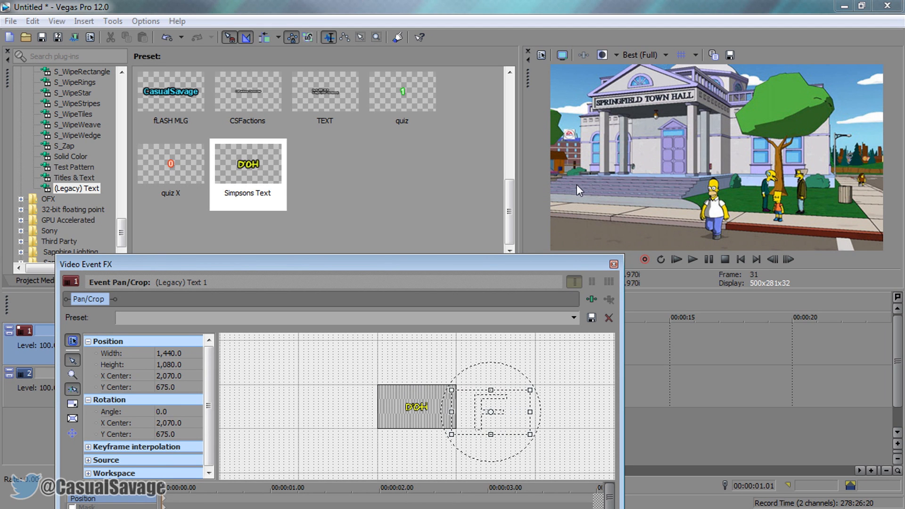
click(613, 265)
Add a Pan/Crop keyframe to the D'OH event at 00:00:01.20 with the frame at X Center 990, and play back the slide-in.
scroll(454, 349, up, 3)
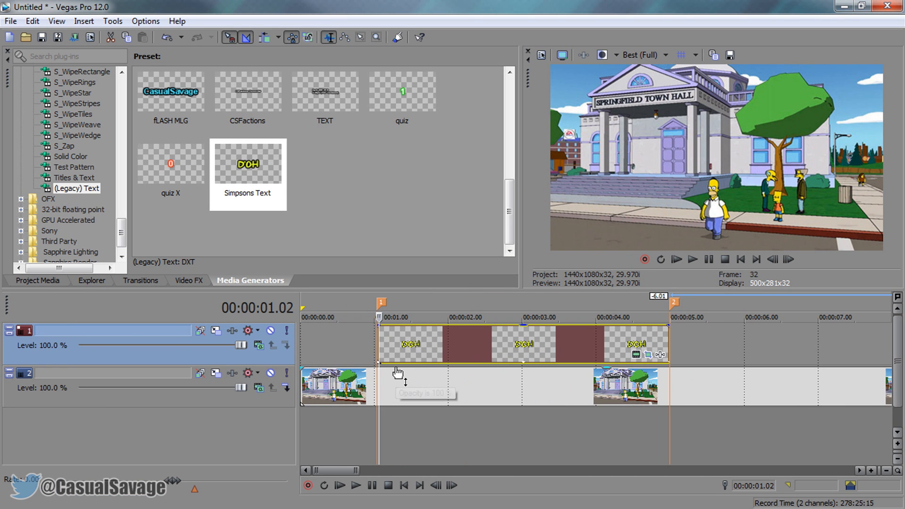
click(398, 348)
click(405, 348)
click(425, 347)
click(420, 347)
key(Right)
click(648, 354)
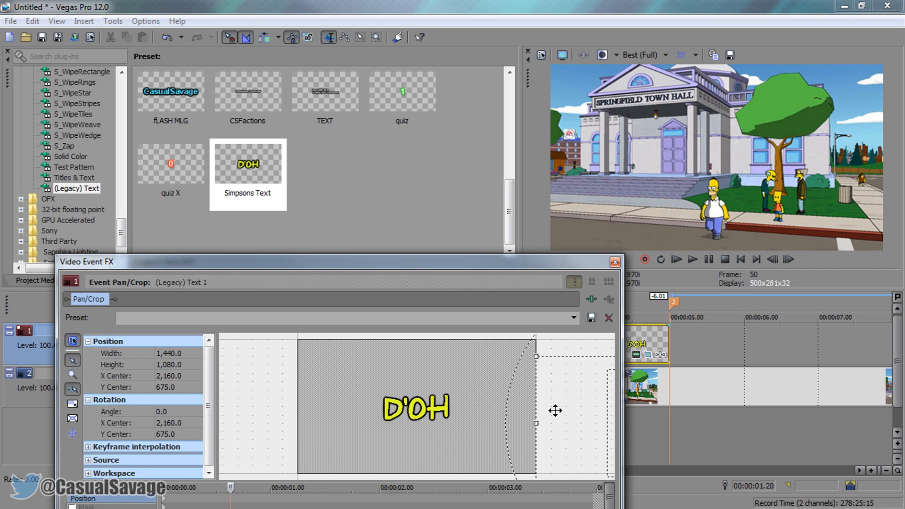
drag(570, 385, 396, 402)
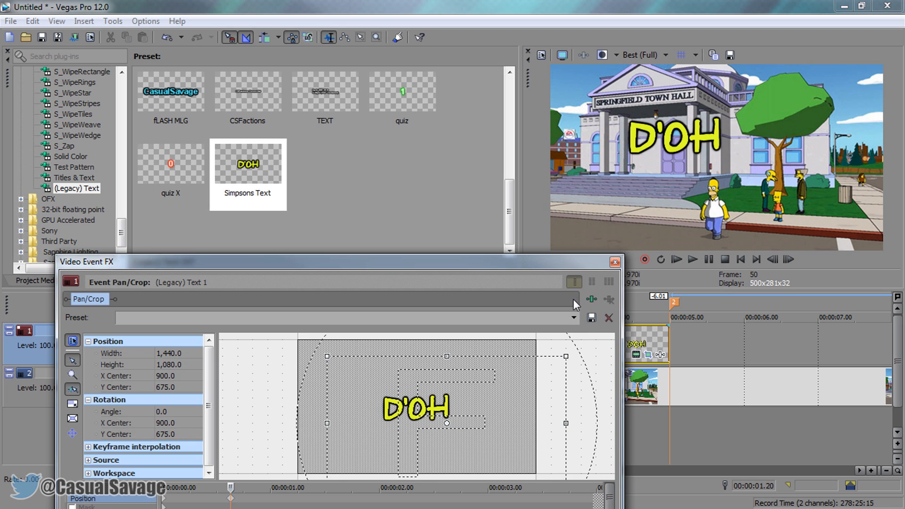
key(ctrl+z)
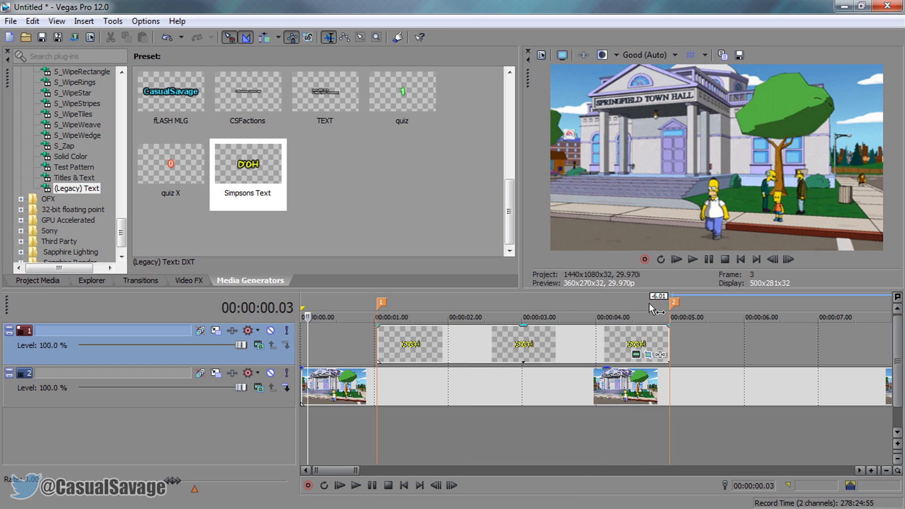
key(space)
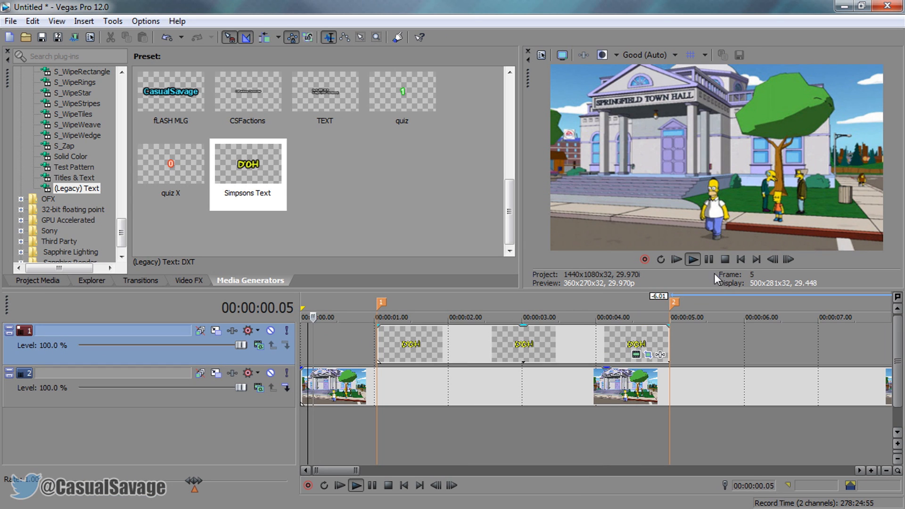
click(709, 258)
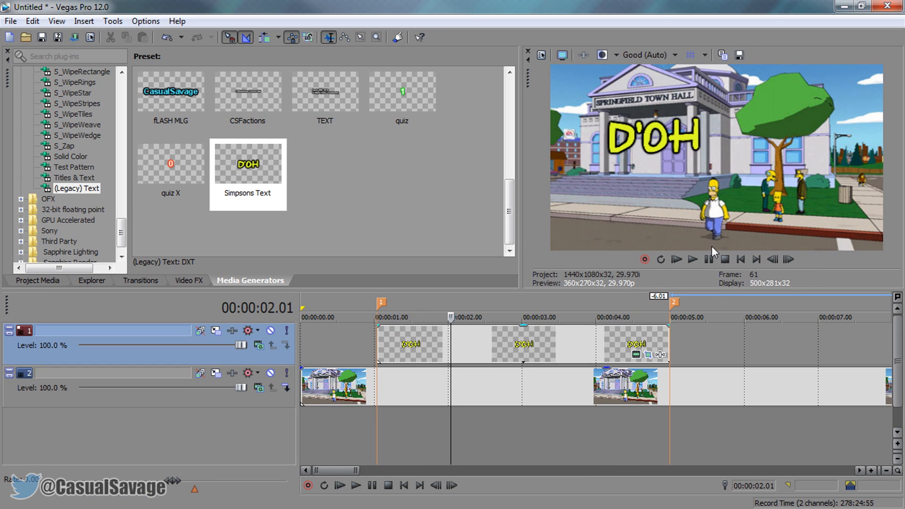
Speed up the slide-in by moving the second Pan/Crop keyframe earlier, to timeline position 00:00:01.14, and play back the result.
click(377, 355)
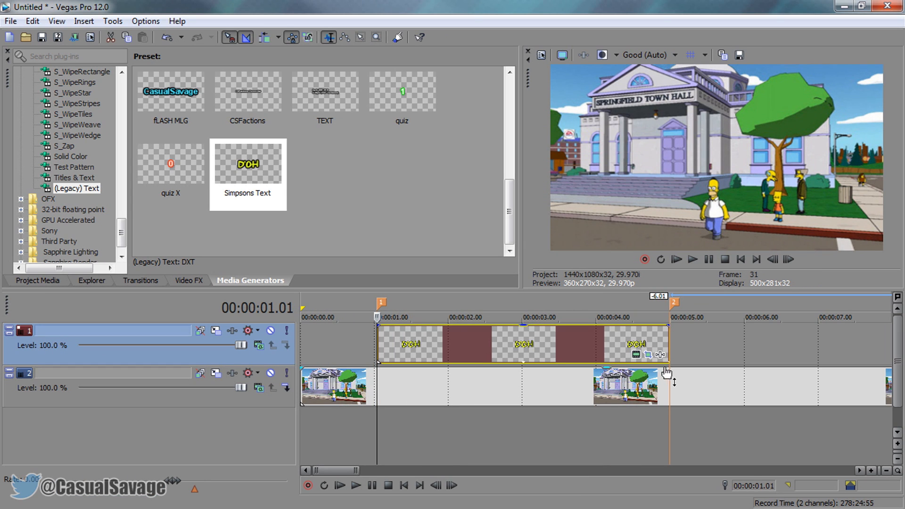
click(641, 355)
click(513, 143)
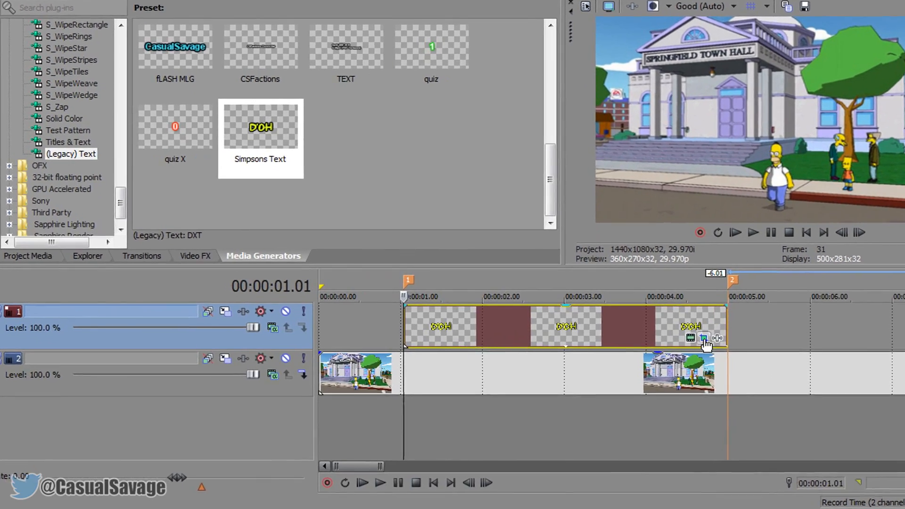
click(648, 354)
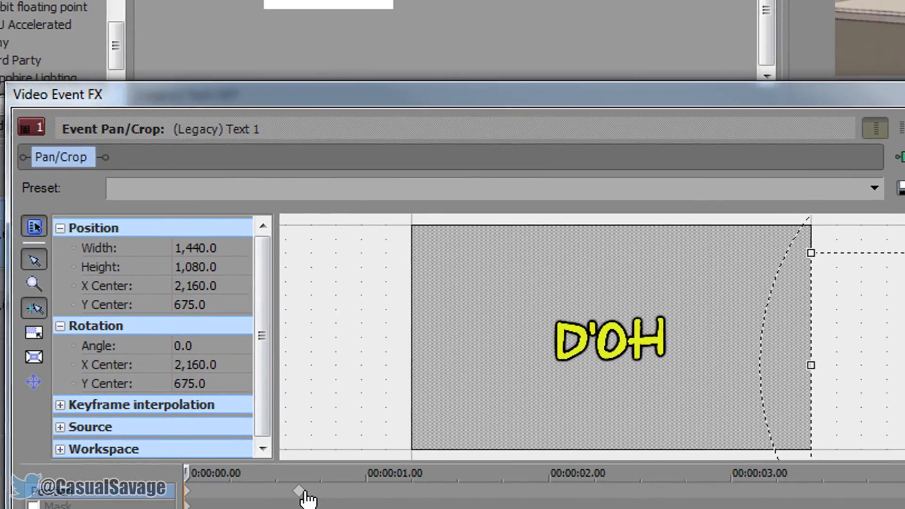
click(263, 494)
drag(316, 488, 276, 488)
click(616, 264)
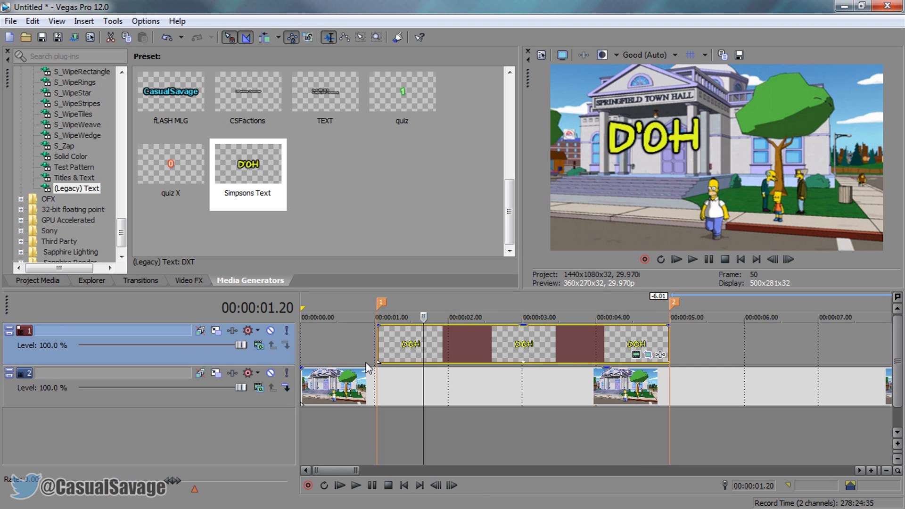
click(335, 348)
key(space)
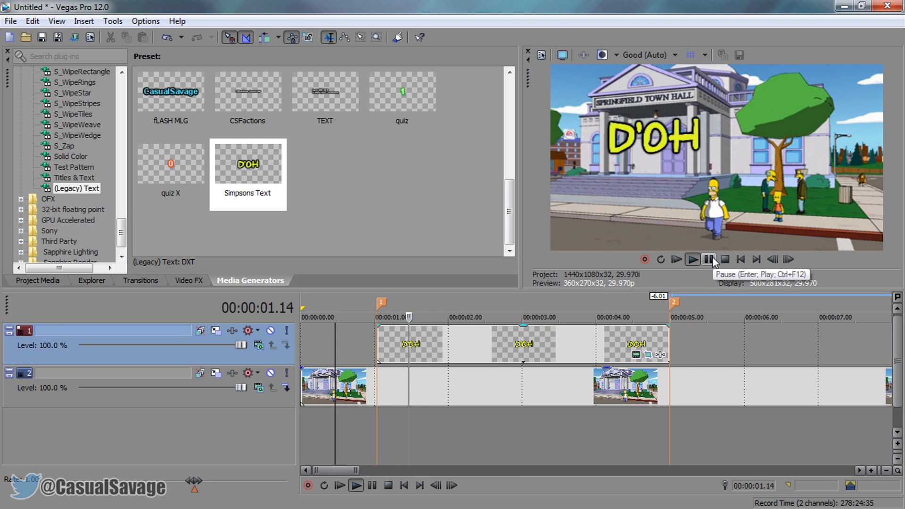
click(709, 259)
Move the playhead to the D'OH event's second Pan/Crop keyframe at 00:00:01.14 and close the settings.
click(373, 346)
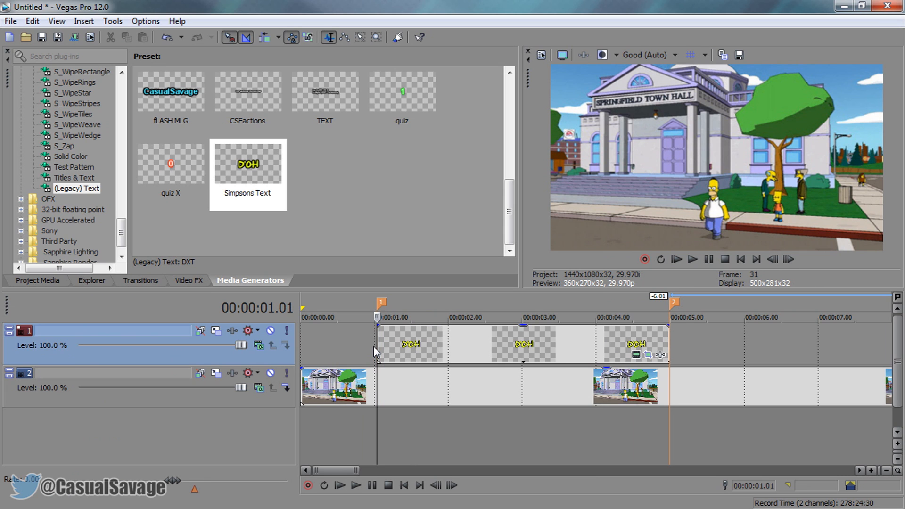
click(648, 355)
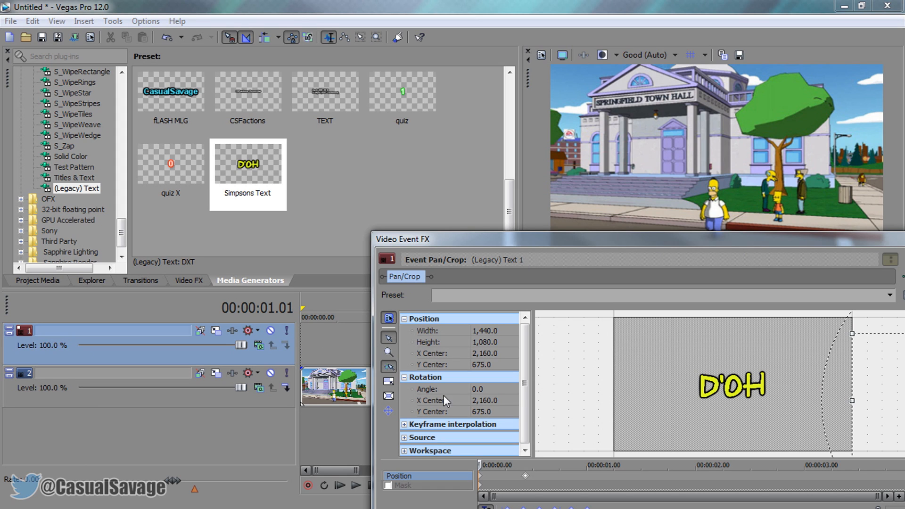
click(526, 478)
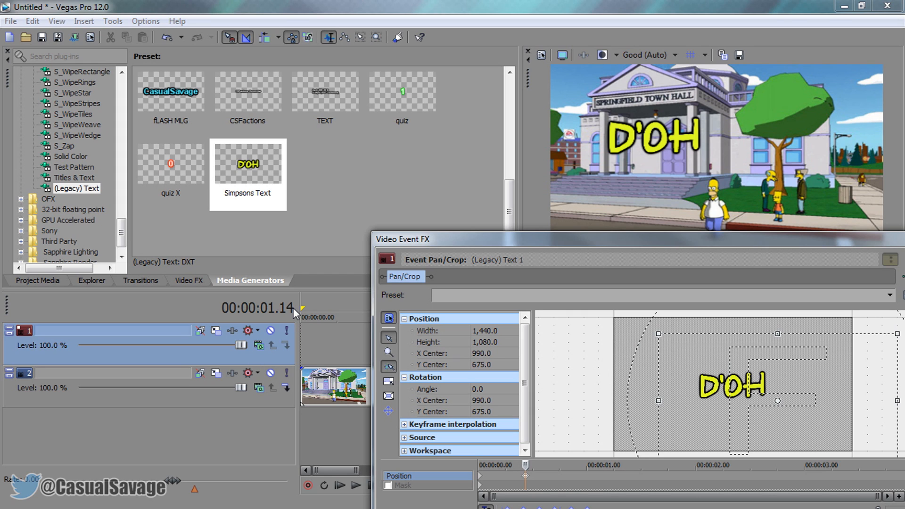
drag(838, 233, 542, 276)
drag(10, 274, 109, 290)
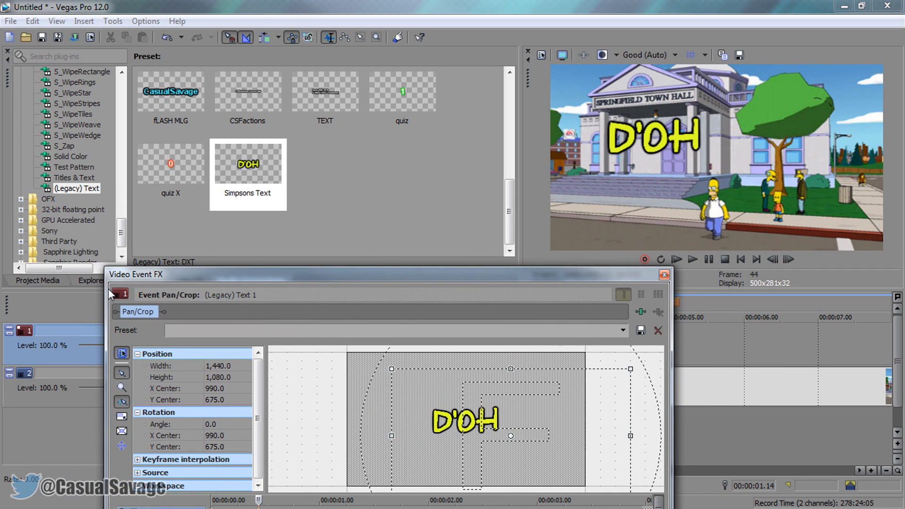
click(664, 274)
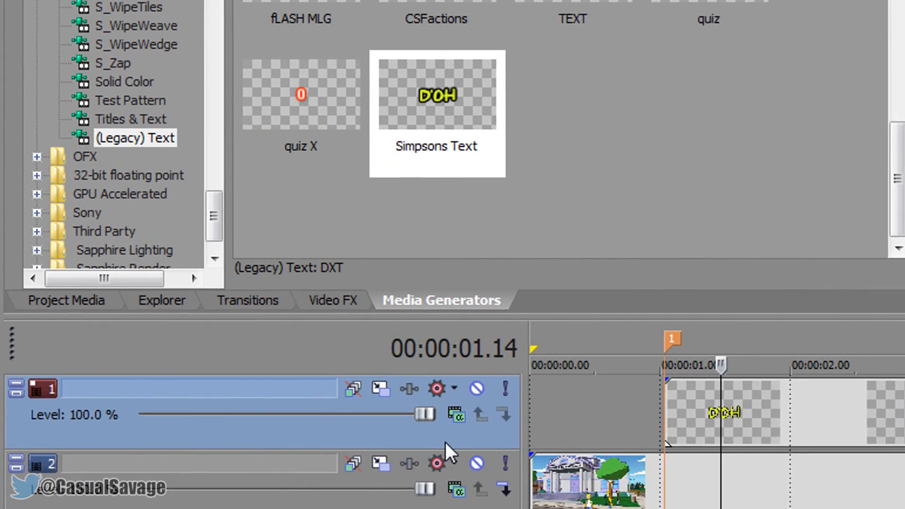
Insert a new video track above the D'OH track and place a third marker at 00:00:01.14.
right_click(445, 440)
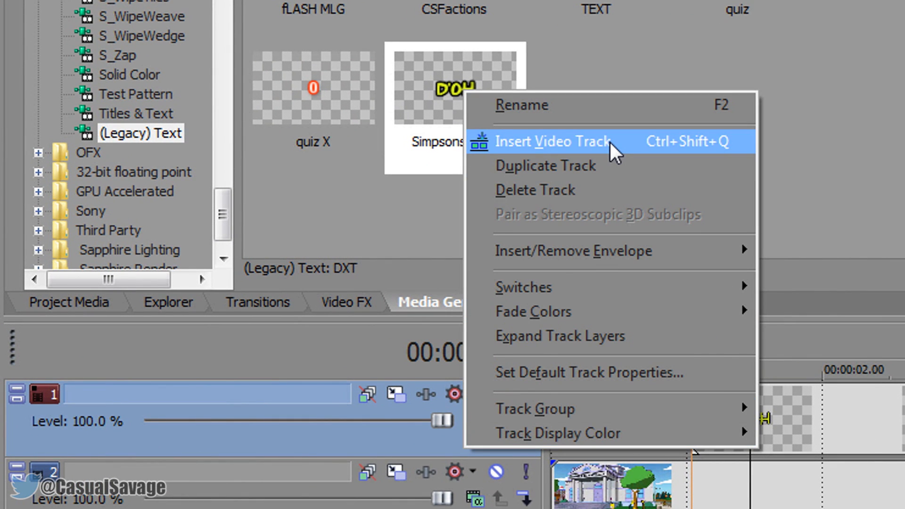
click(609, 140)
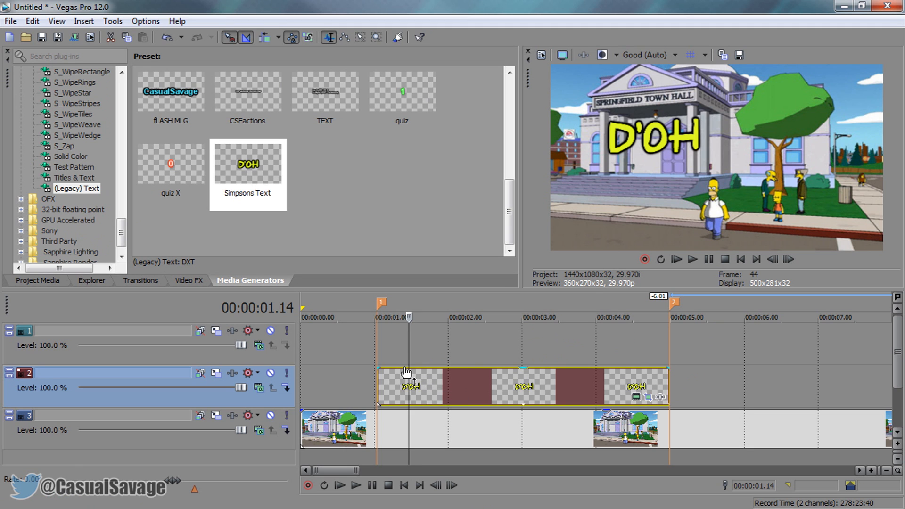
key(m)
key(Return)
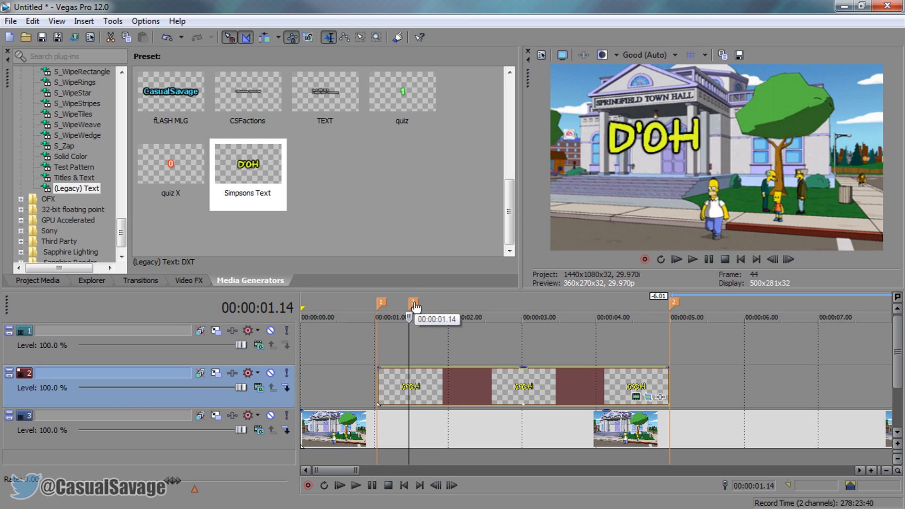
Add a Simpsons Text event reading "you" to the new track at the third marker and trim its end to the second marker.
drag(247, 178, 418, 346)
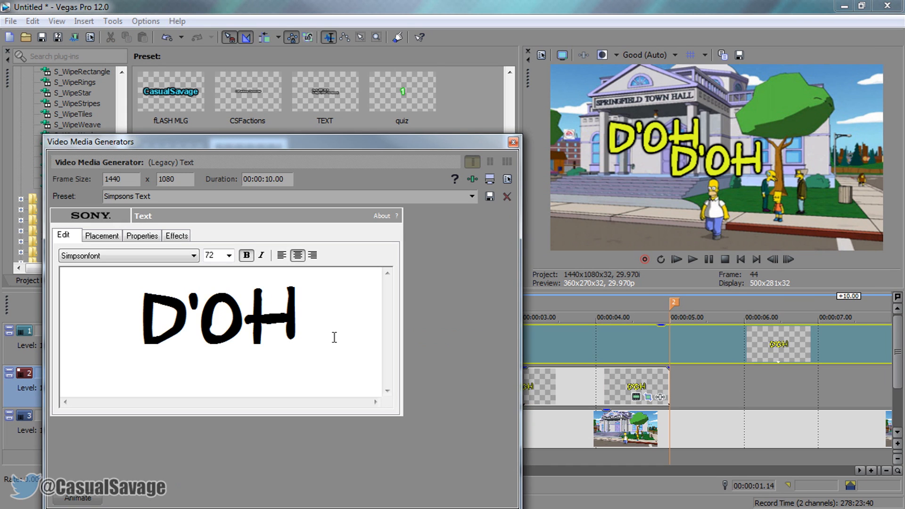
text(you)
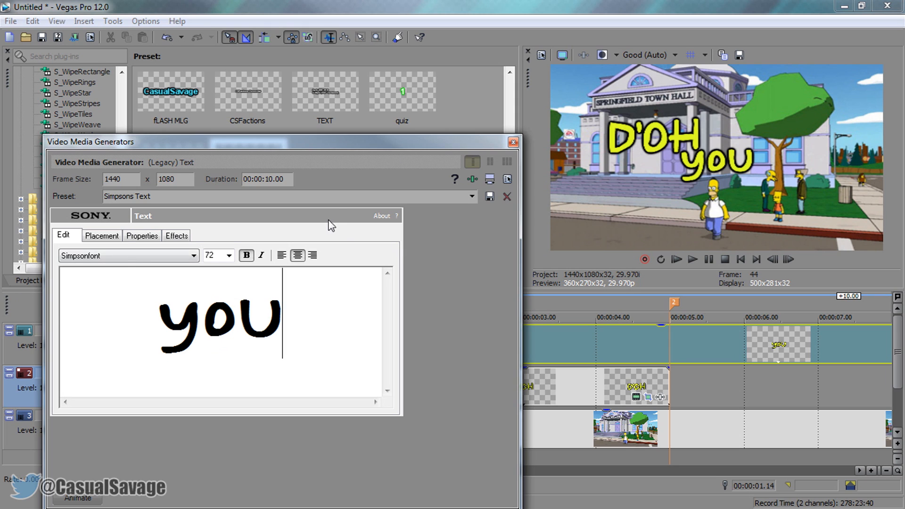
click(513, 141)
scroll(561, 348, down, 2)
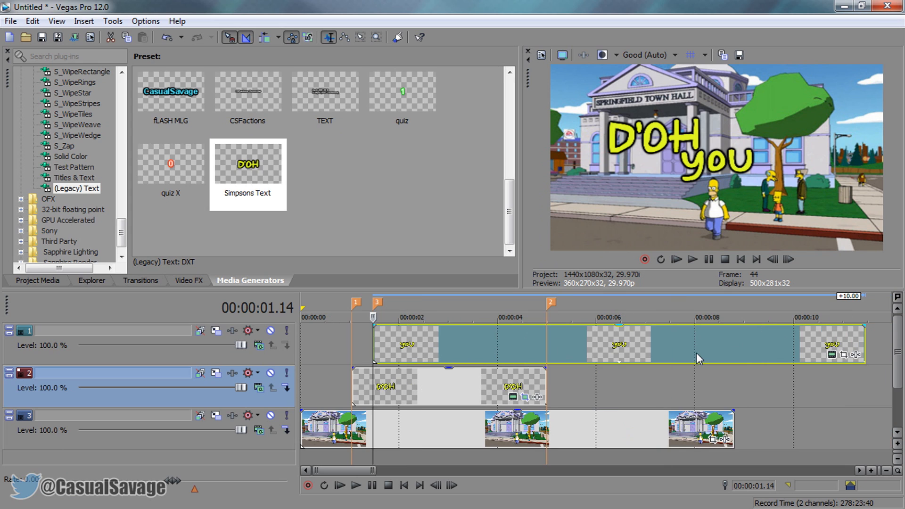
drag(866, 341, 545, 340)
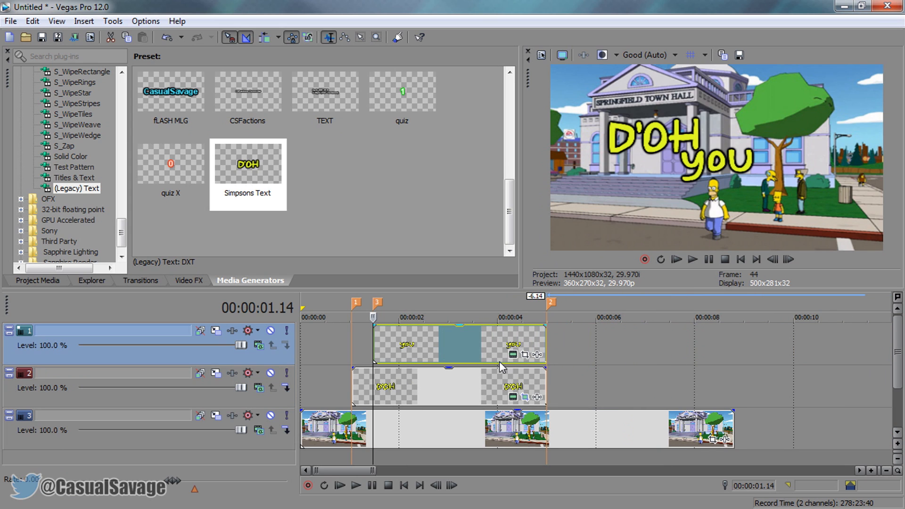
Open the Pan/Crop settings of the "you" text event and position their window clear of the video preview.
click(525, 355)
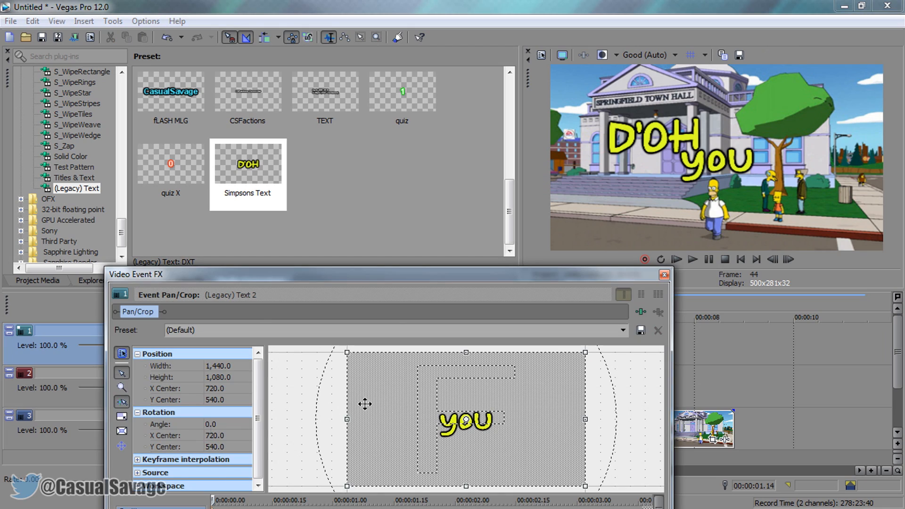
drag(316, 281, 272, 210)
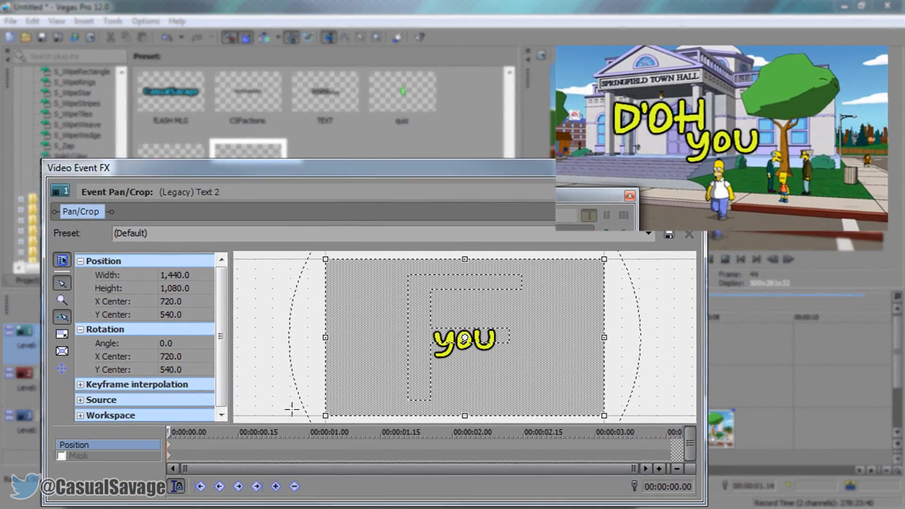
Try to line up "you" with D'OH with snapping on, moving the frame between Y Center 540, 675 and 742.5.
key(Down)
key(Down)
key(Down)
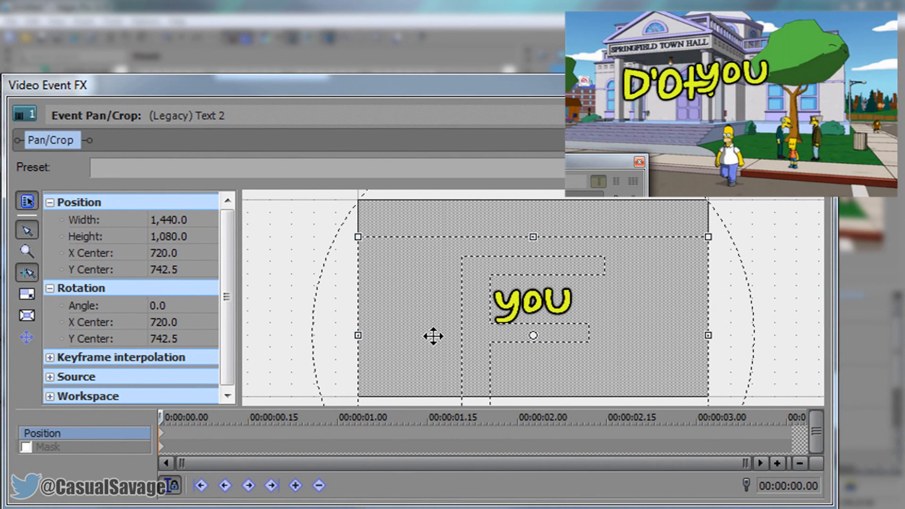
key(Up)
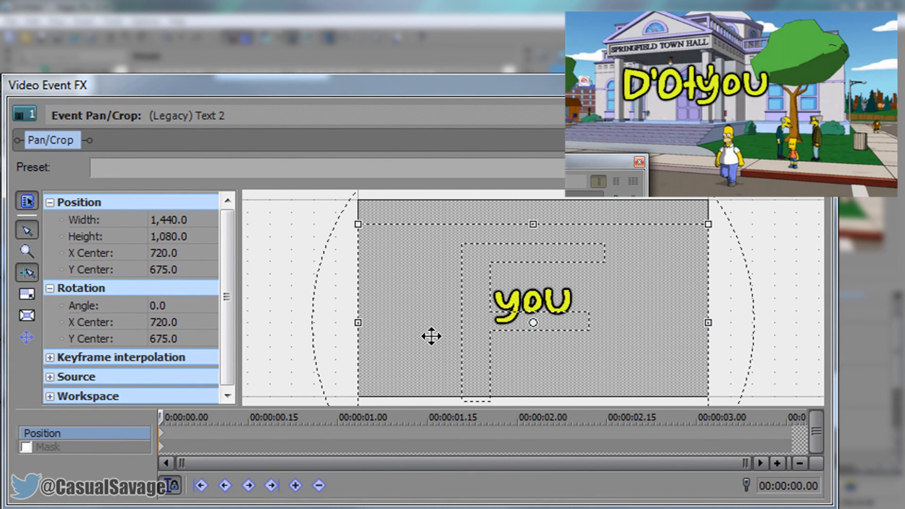
key(Up)
key(Up)
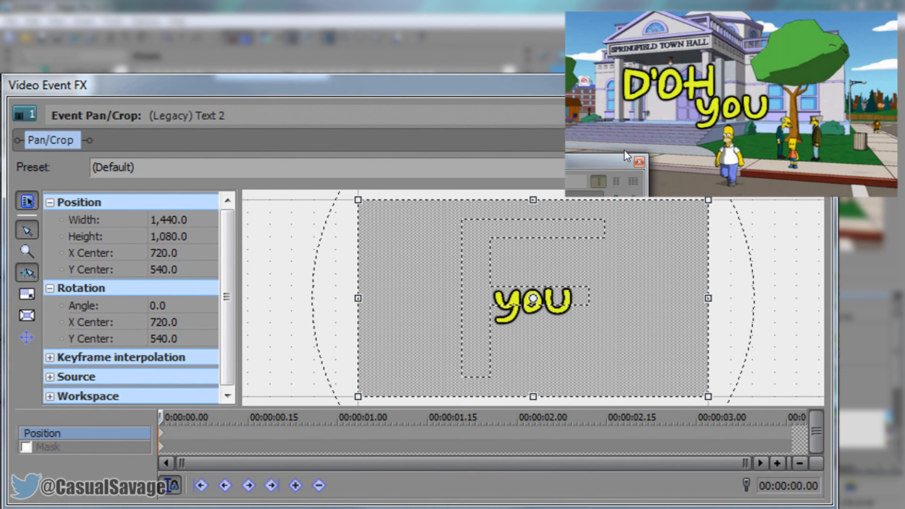
key(Down)
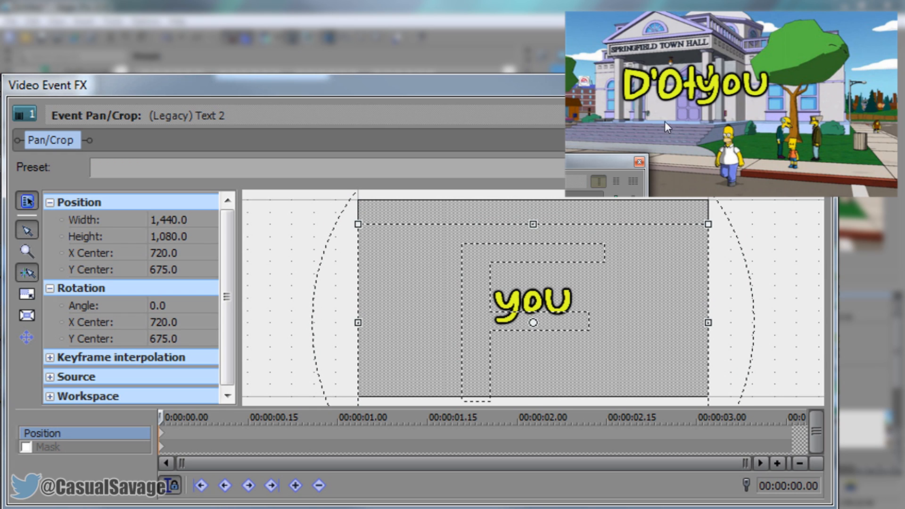
key(Down)
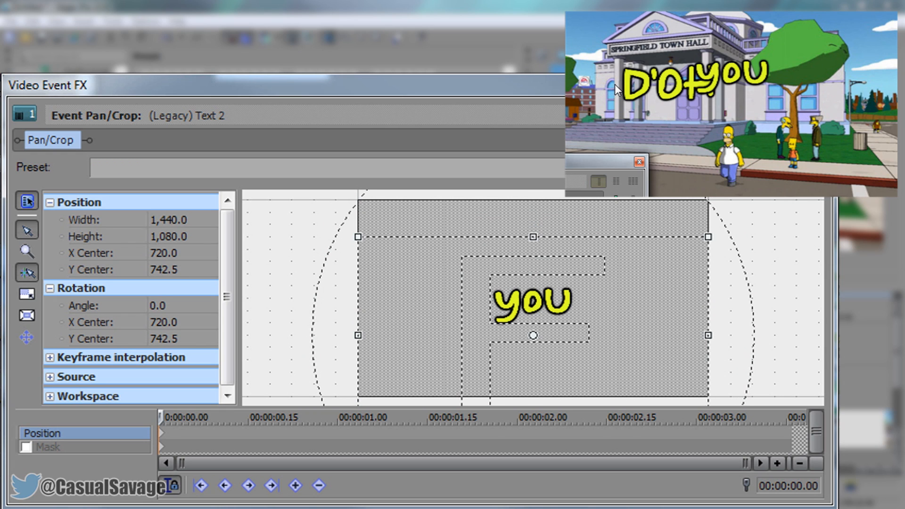
key(Up)
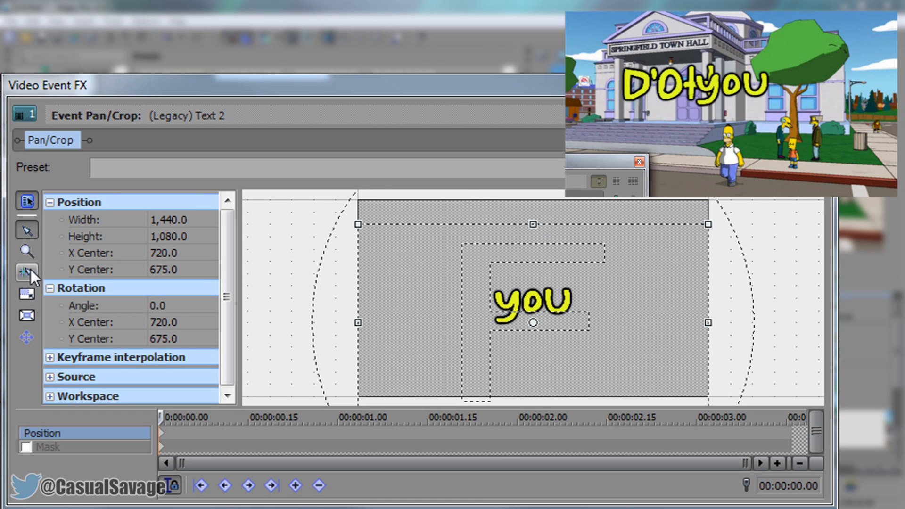
Disable snapping in Pan/Crop and raise "you" by moving the frame to Y Center 712.5.
key(Down)
key(Down)
key(Down)
key(Down)
key(Down)
key(Down)
key(Down)
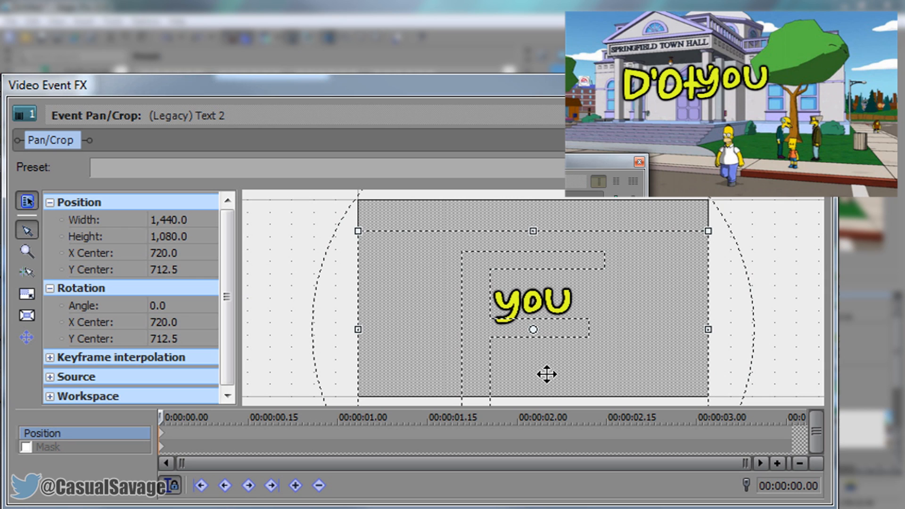
Shift the Pan/Crop frame horizontally to X Center -347.6 so "you" starts outside the right edge of the picture.
key(Left)
key(Left)
key(Left)
key(Left)
key(Left)
key(Left)
key(Left)
key(Left)
key(Left)
key(Left)
key(Left)
key(Left)
key(Left)
key(Left)
key(Left)
key(Left)
key(Left)
key(Left)
key(Left)
key(Left)
key(Left)
key(Left)
key(Left)
key(Left)
key(Left)
key(Left)
key(Left)
key(Left)
key(Left)
key(Left)
key(Left)
key(Left)
key(Left)
key(Left)
key(Left)
key(Left)
key(Left)
key(Left)
key(Left)
key(Left)
key(Left)
key(Left)
key(Left)
key(Left)
key(Left)
key(Left)
key(Left)
key(Left)
key(Left)
key(Left)
key(Left)
key(Left)
key(Left)
key(Left)
key(Left)
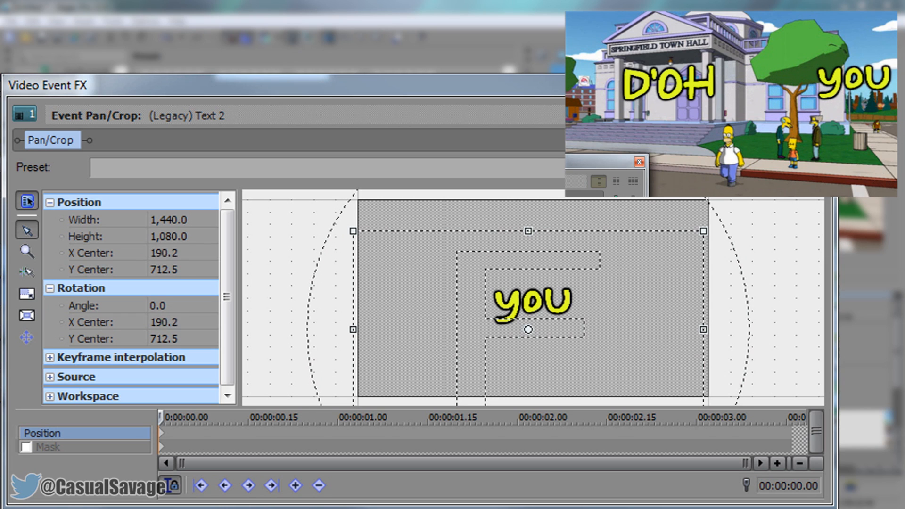
key(Left)
key(Left)
key(Left)
key(Left)
key(Left)
key(Left)
key(Left)
key(Left)
key(Left)
key(Left)
key(Left)
key(Left)
key(Left)
key(Left)
key(Left)
key(Left)
key(Left)
key(Left)
key(Left)
key(Left)
key(Left)
key(Left)
key(Left)
key(Left)
key(Left)
key(Left)
key(Left)
key(Left)
key(Left)
key(Left)
key(Left)
key(Left)
key(Left)
key(Left)
key(Left)
key(Left)
key(Left)
key(Left)
key(Left)
key(Left)
key(Left)
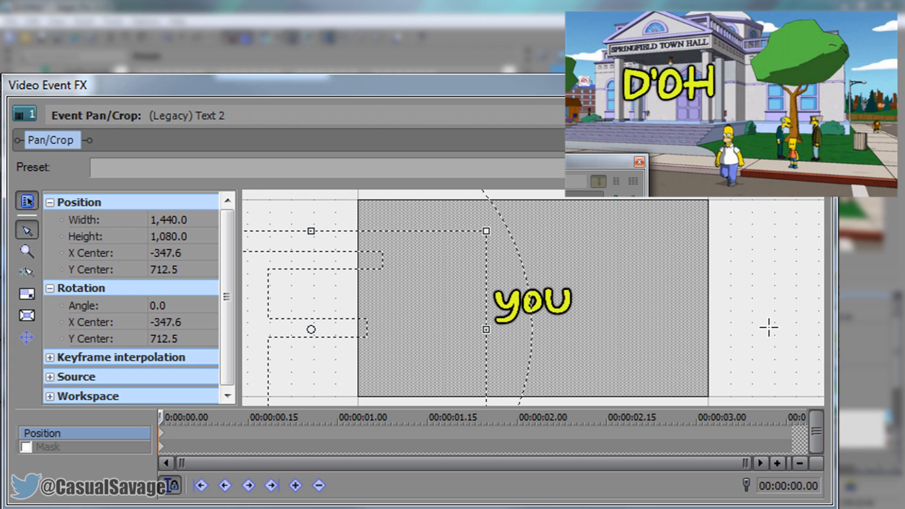
Shift the "you" Pan/Crop frame further left to X Center -720.9 so the text starts fully outside the picture, and close the settings.
key(Left)
key(Left)
key(Left)
key(Left)
key(Left)
key(Left)
key(Left)
key(Left)
key(Left)
key(Left)
key(Left)
key(Left)
key(Left)
key(Left)
key(Left)
key(Left)
key(Left)
key(Left)
key(Left)
key(Left)
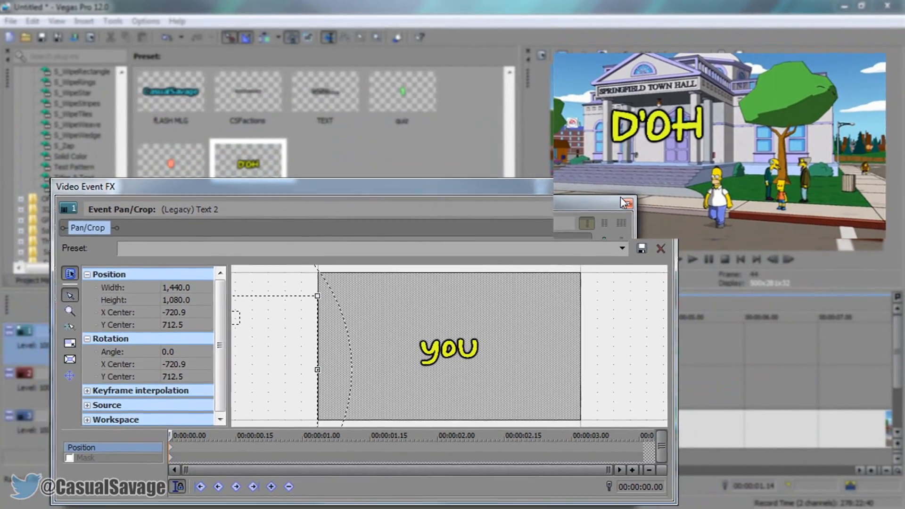
click(626, 204)
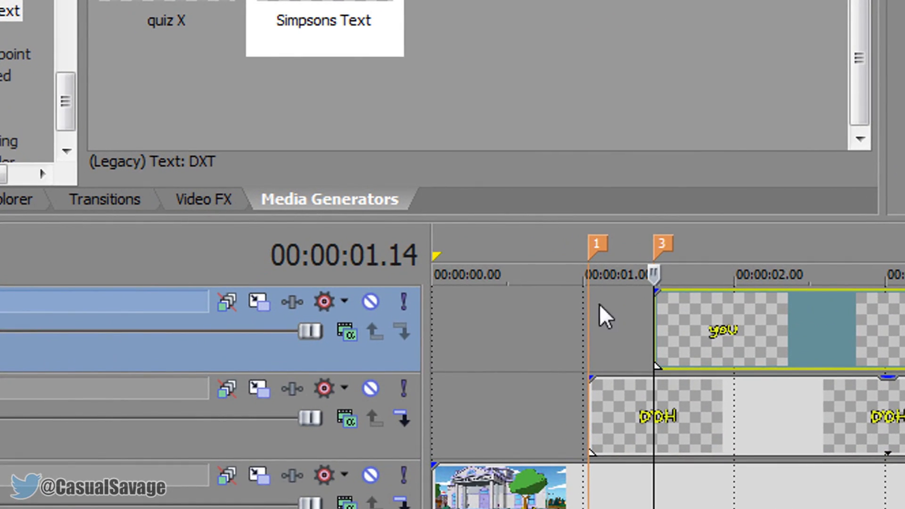
Move the playhead along the "you" event to 00:00:01.27 and add a timeline marker there.
click(706, 331)
click(709, 330)
click(714, 330)
key(m)
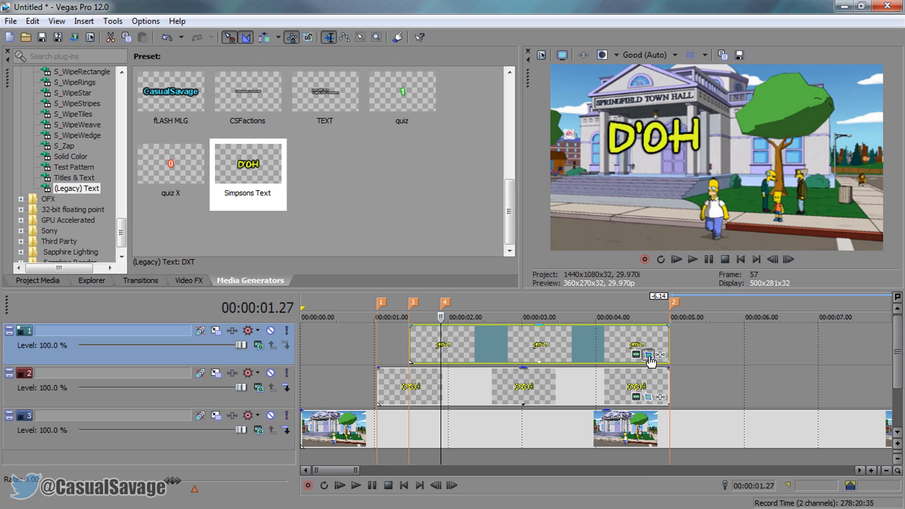
Keyframe the "you" slide-in at 00:00:00.13 in Pan/Crop by moving the frame to X Center 535.4, and close the settings.
click(648, 354)
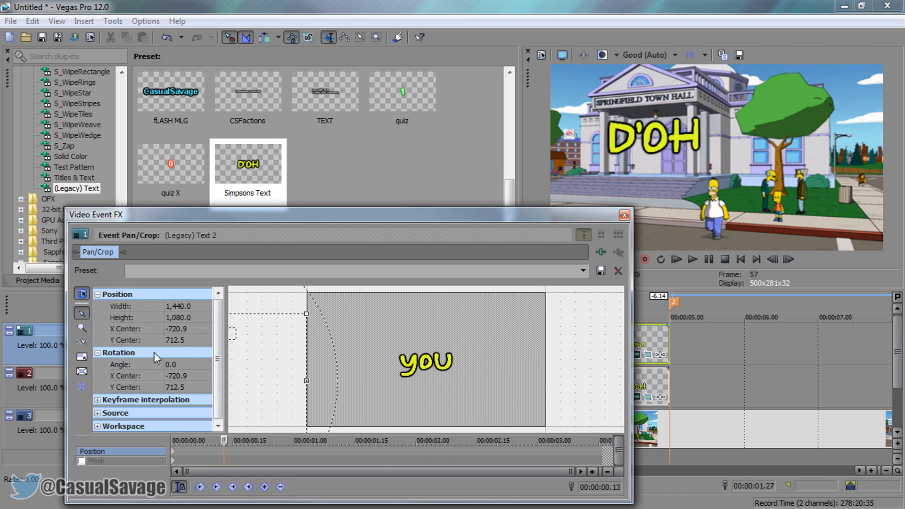
drag(277, 370, 276, 370)
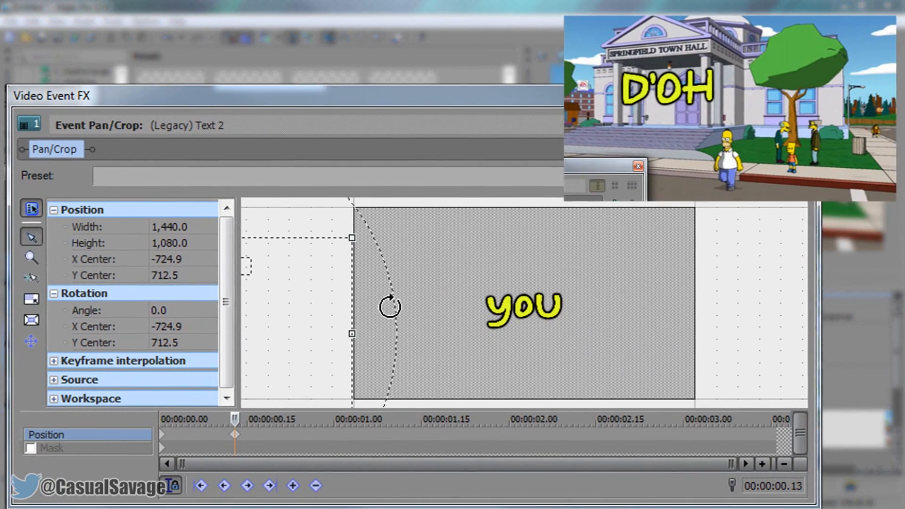
key(Right)
key(Right)
key(Right)
key(Right)
key(Right)
key(Right)
key(Right)
key(Right)
key(Right)
key(Right)
key(Right)
key(Right)
key(Right)
key(Right)
key(Right)
key(Right)
key(Right)
key(Right)
key(Right)
key(Right)
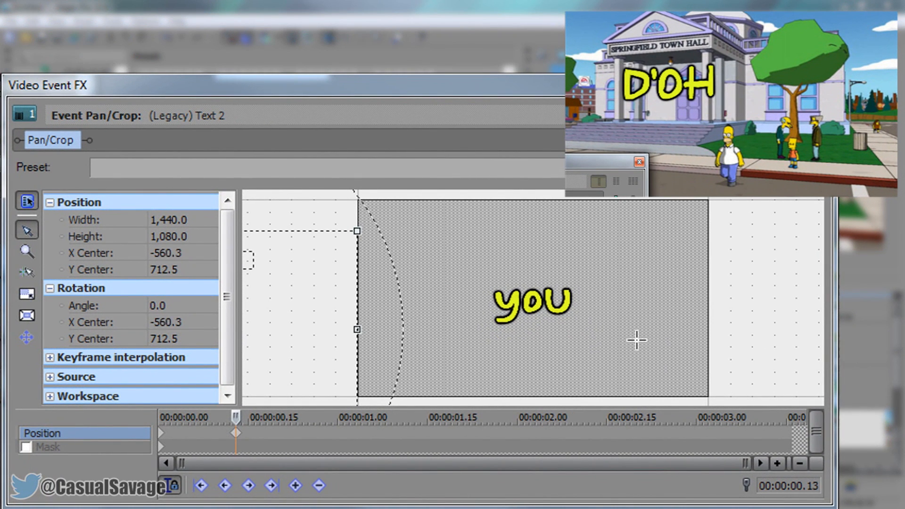
key(Right)
key(Right)
key(Right)
key(Right)
key(Right)
key(Right)
key(Right)
key(Right)
key(Right)
key(Right)
key(Right)
key(Right)
key(Right)
key(Right)
key(Right)
key(Right)
key(Right)
key(Right)
key(Right)
key(Right)
key(Right)
key(Right)
key(Right)
key(Right)
key(Right)
key(Right)
key(Right)
key(Right)
key(Right)
key(Right)
key(Right)
key(Right)
key(Right)
key(Right)
key(Right)
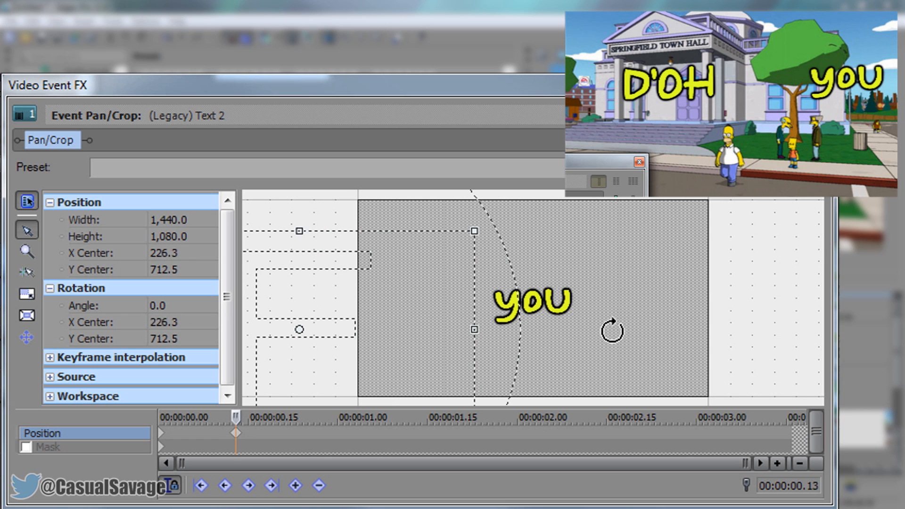
key(Right)
key(Right)
key(Right)
key(Right)
key(Right)
key(Right)
key(Right)
key(Right)
key(Right)
key(Right)
key(Right)
key(Right)
key(Right)
key(Right)
key(Right)
key(Right)
key(Right)
key(Right)
key(Right)
key(Right)
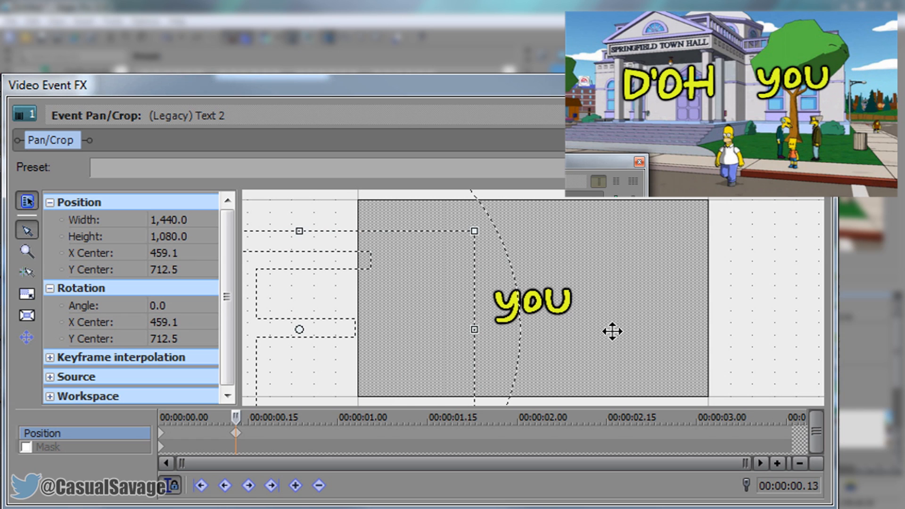
key(Right)
key(Right)
key(Right)
key(Right)
key(Right)
key(Right)
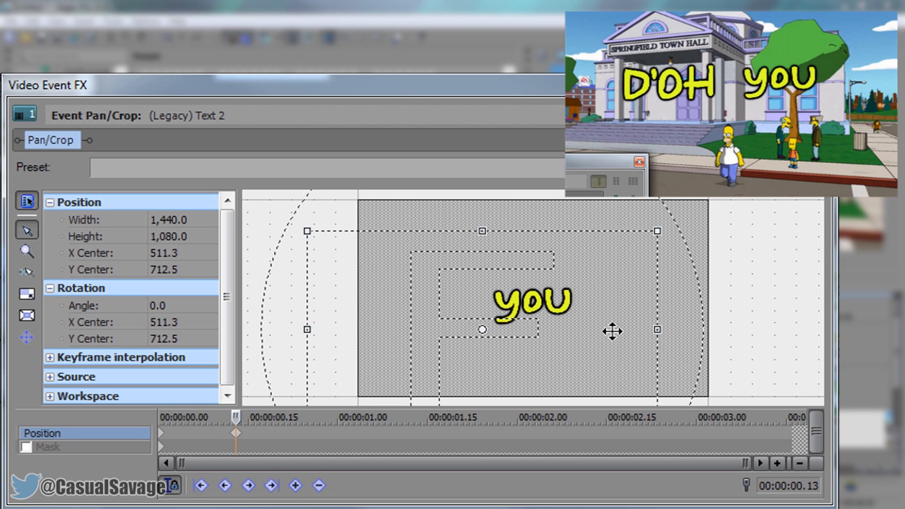
key(Right)
key(Right)
key(Right)
key(Right)
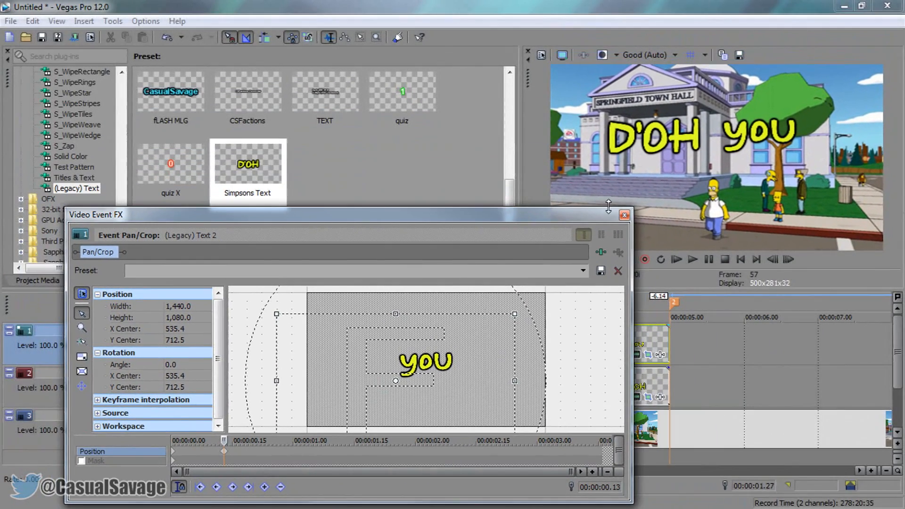
click(624, 215)
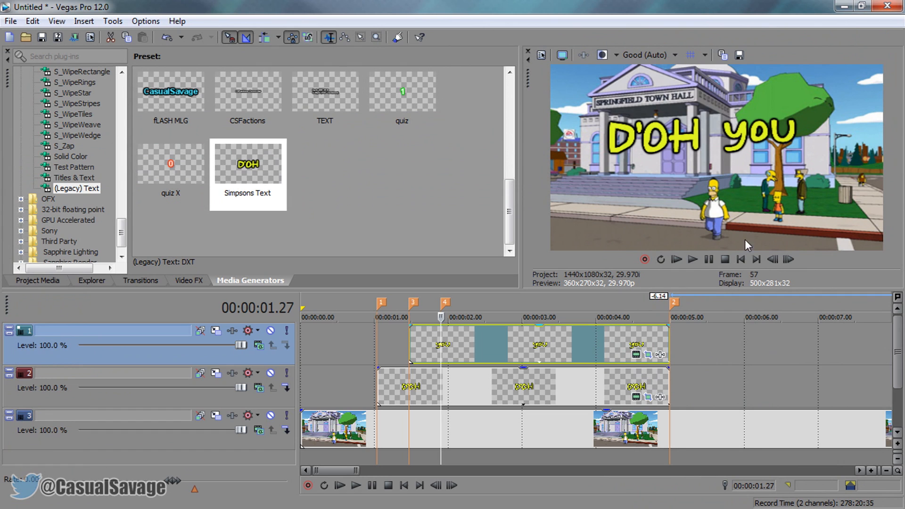
Play back the D'OH and "you" slide-ins, pause, and return the playhead to marker 4.
click(679, 262)
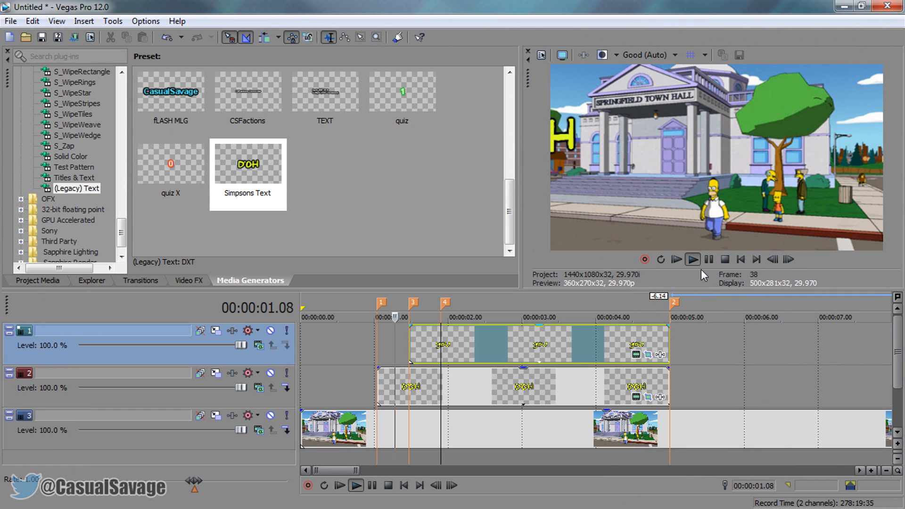
click(707, 259)
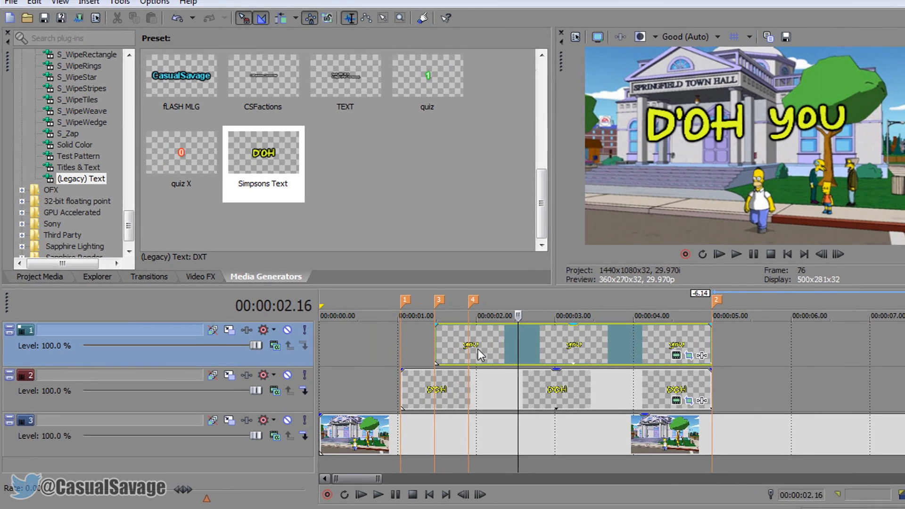
click(442, 318)
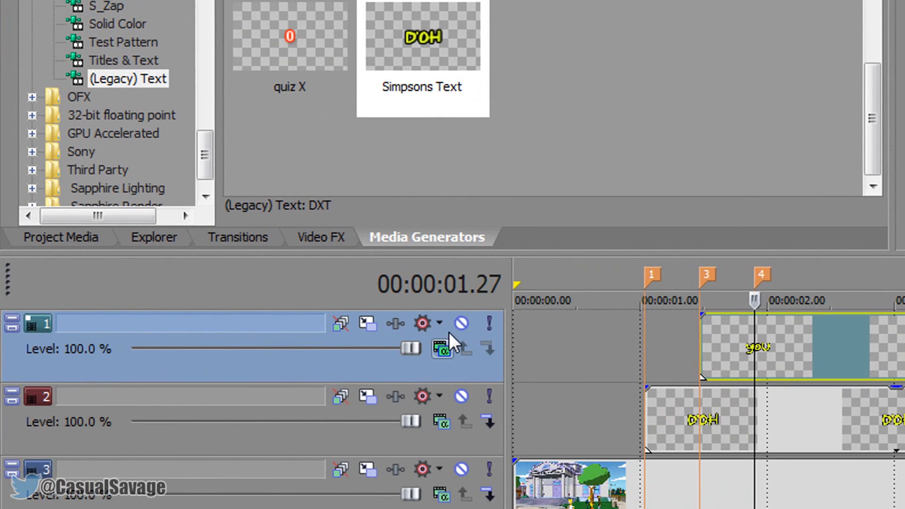
Insert a new video track above the others and place the Simpsons Text preset on it at marker 4.
right_click(456, 346)
click(564, 64)
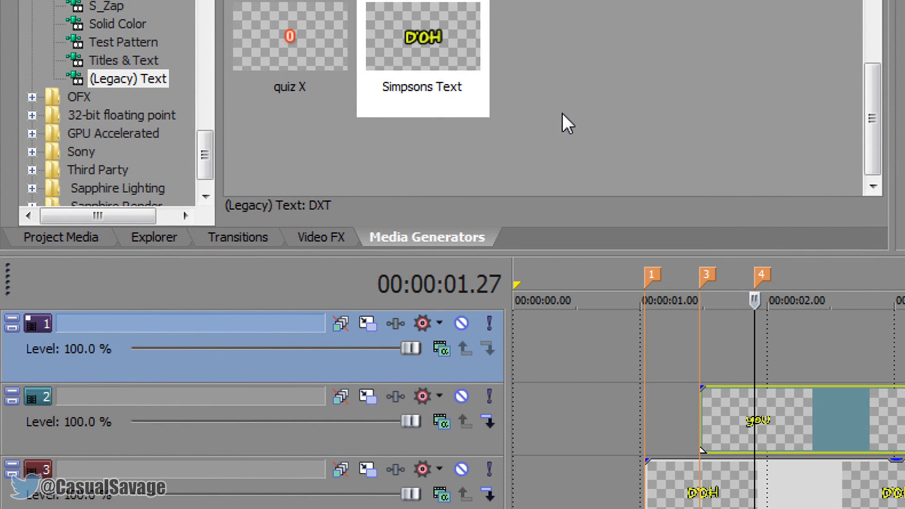
click(443, 46)
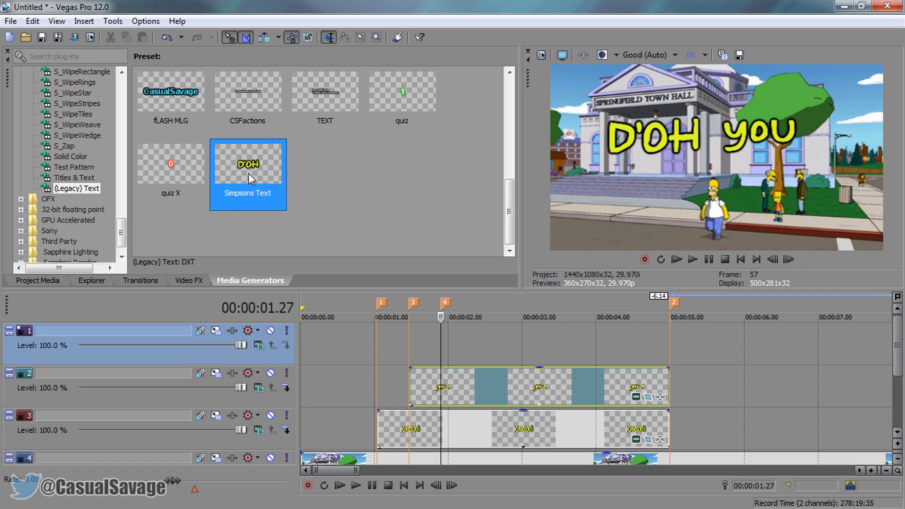
drag(248, 173, 441, 343)
Replace the new text event's wording with "DIDN'T" and close the text generator.
key(ctrl+a)
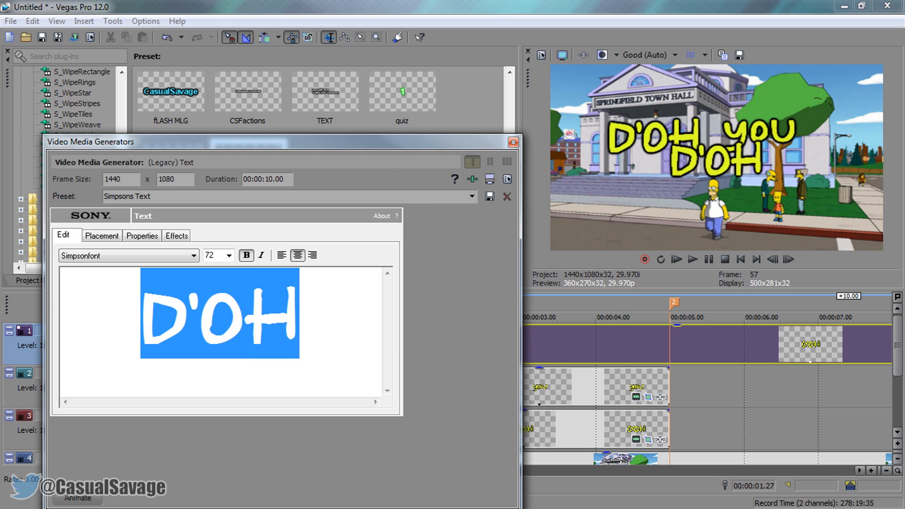
text(DIDN'T)
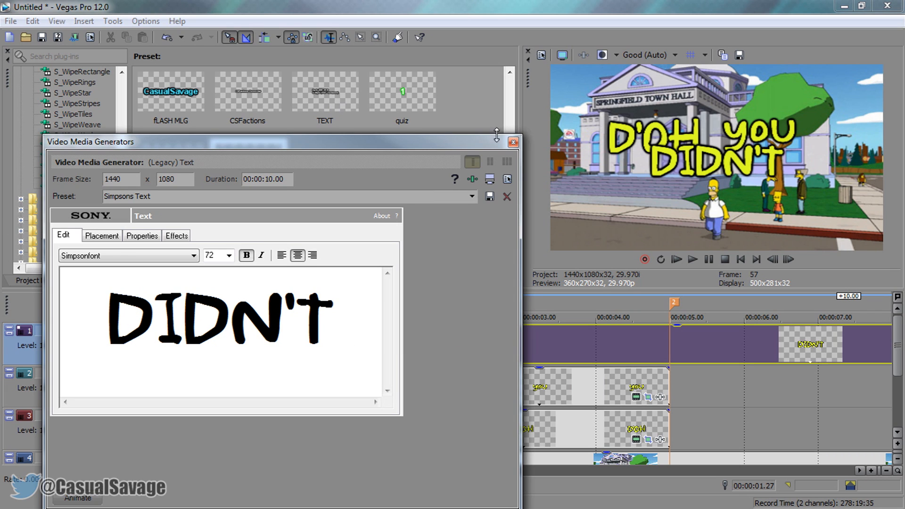
click(513, 143)
Trim the end of the "DIDN'T" event to marker 2, level with the other text events.
scroll(717, 318, down, 3)
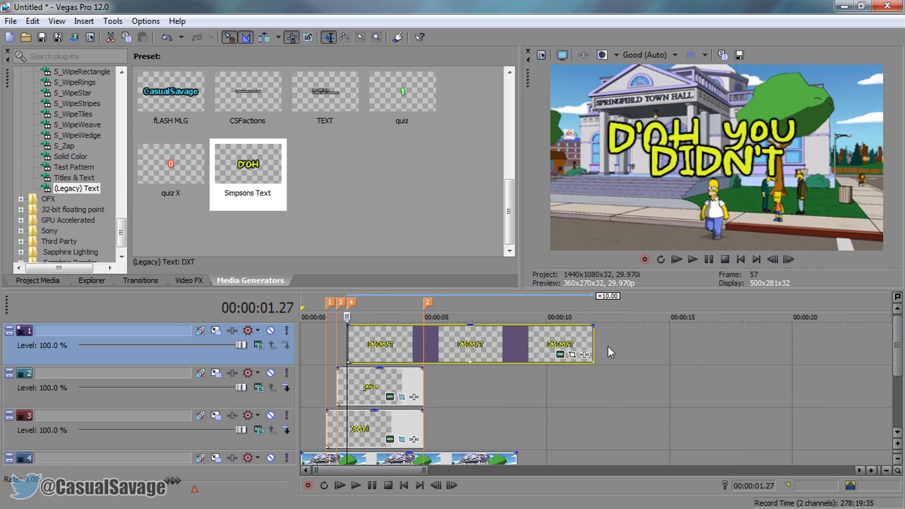
drag(591, 347, 421, 358)
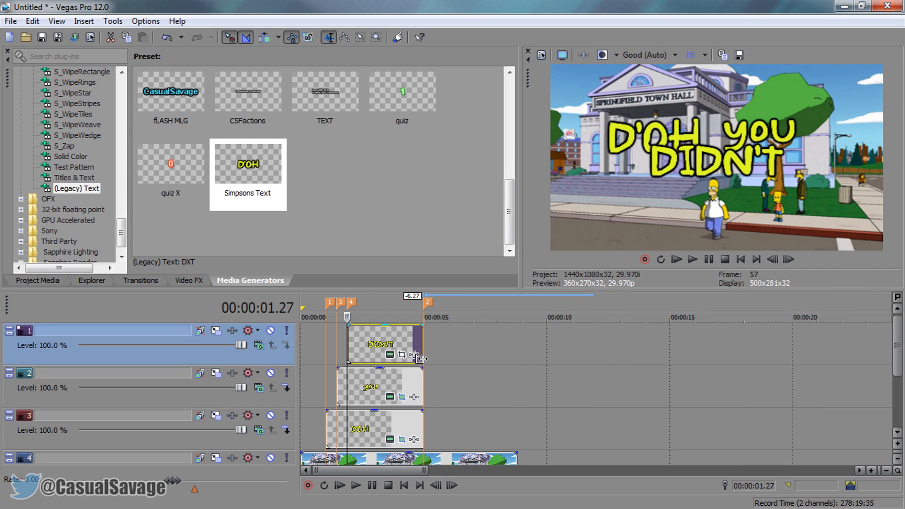
scroll(420, 358, up, 5)
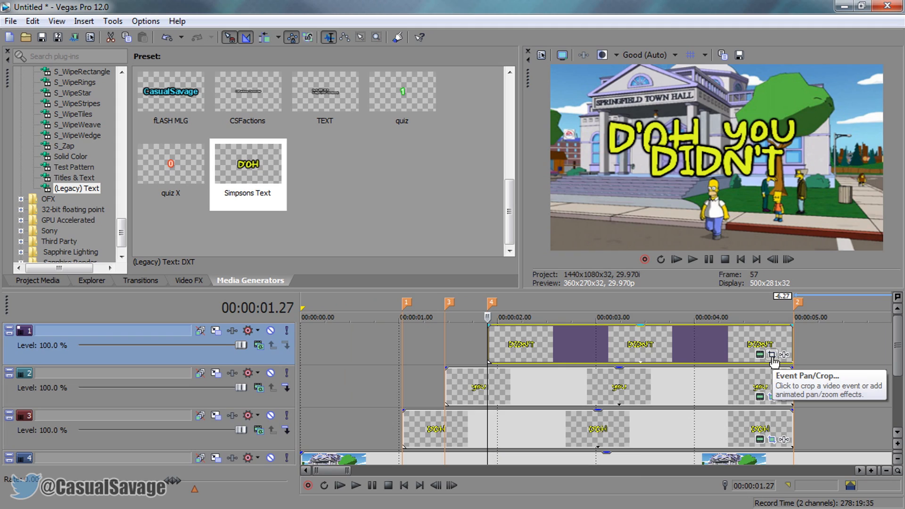
In the "DIDN'T" event's Pan/Crop, enable snapping, move the frame to Y Center -540 so the text starts below the picture, and close it.
click(759, 355)
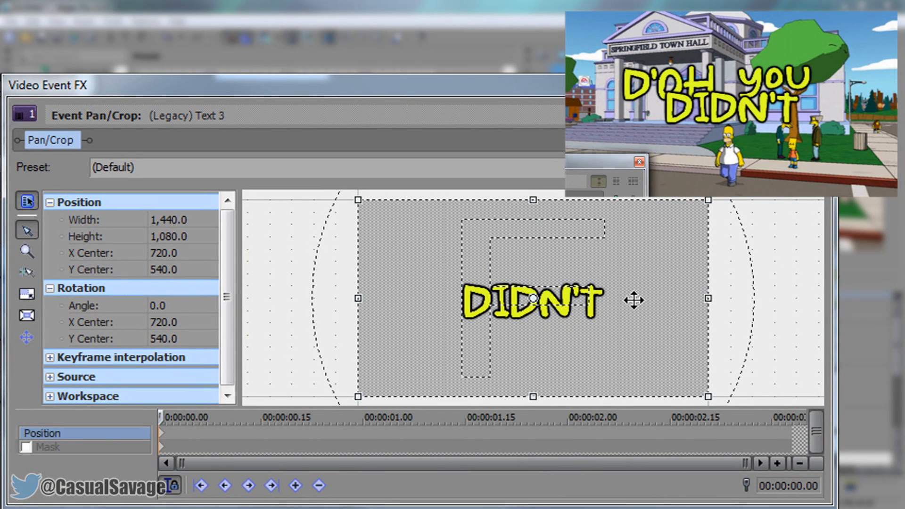
click(27, 277)
key(Up)
key(Up)
key(Up)
key(Up)
key(Up)
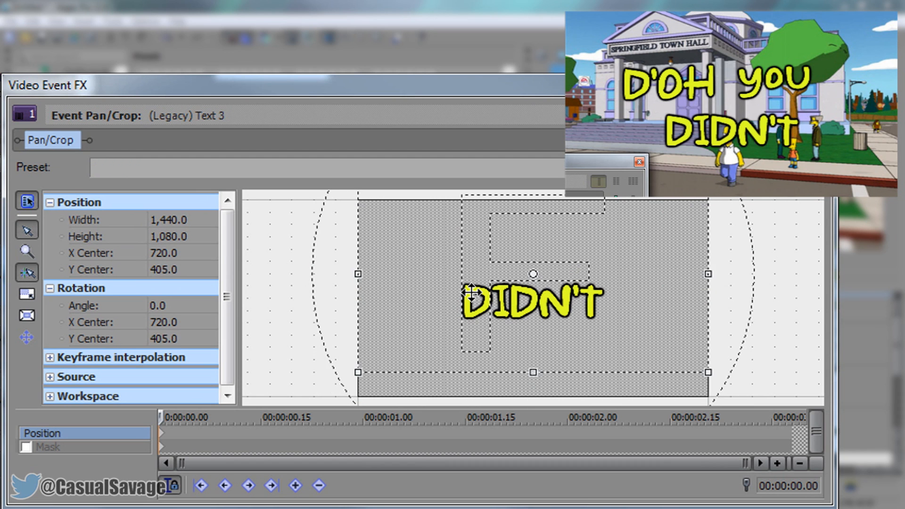
key(Up)
key(Up)
key(Up)
key(Up)
key(Up)
key(Up)
key(Up)
key(Up)
key(Up)
key(Up)
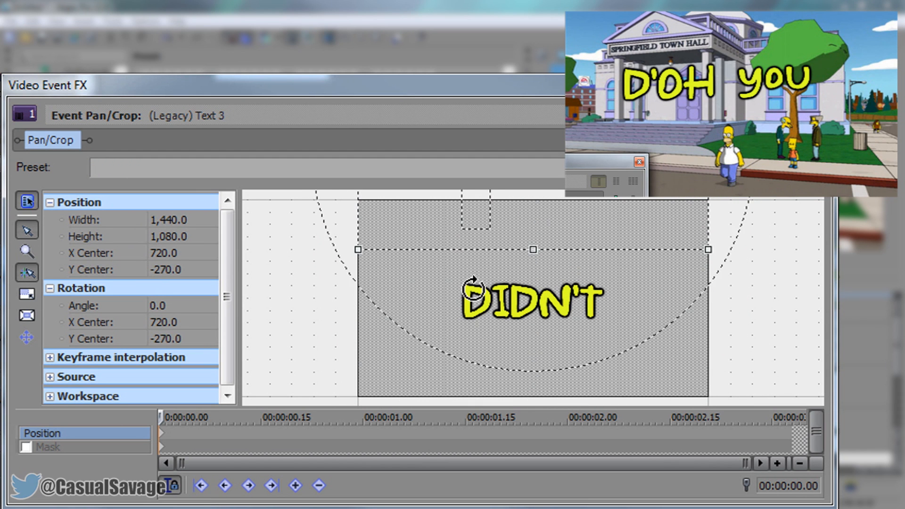
key(Up)
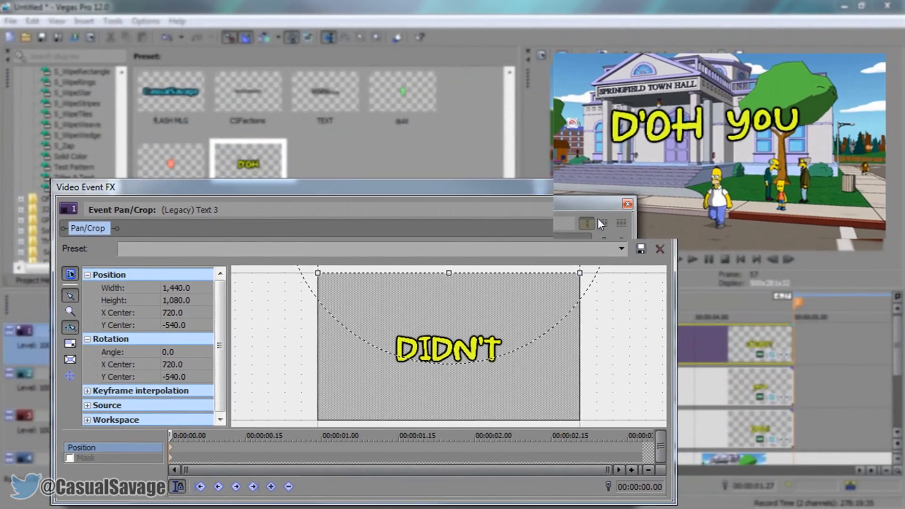
click(639, 161)
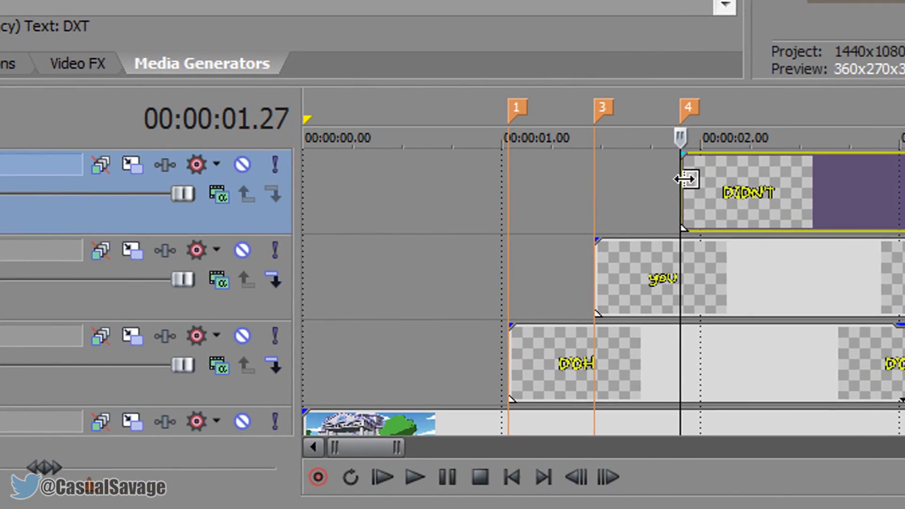
Advance the playhead to 00:00:02.10 over the "DIDN'T" event and add a timeline marker there.
key(Right)
key(Right)
key(Right)
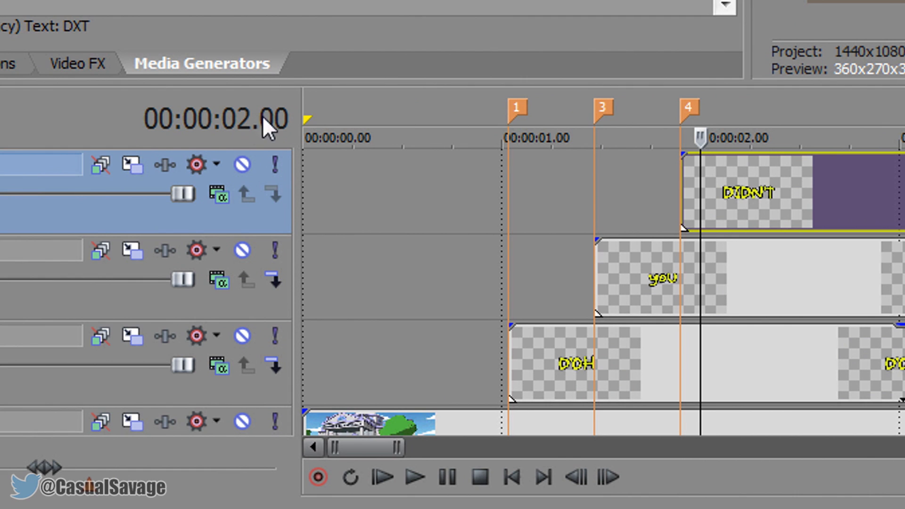
click(715, 199)
click(733, 198)
key(Right)
key(Right)
key(Right)
key(Right)
key(Right)
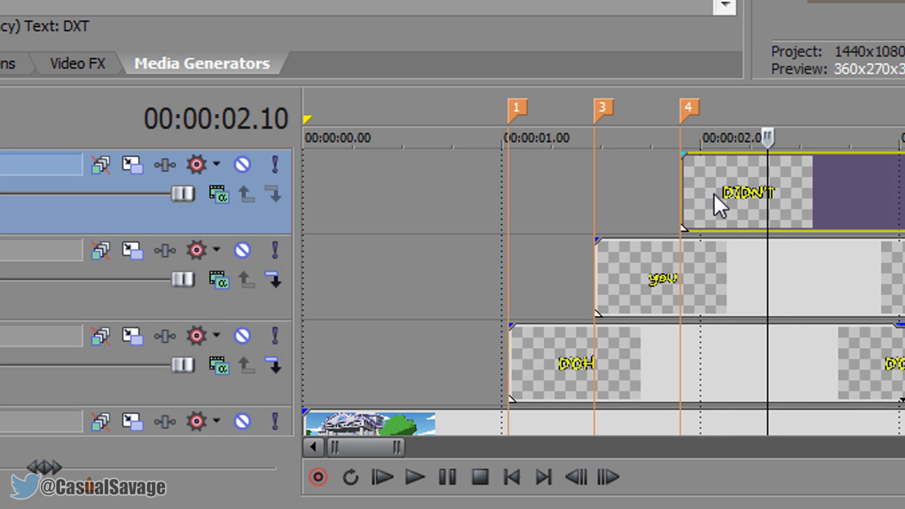
key(m)
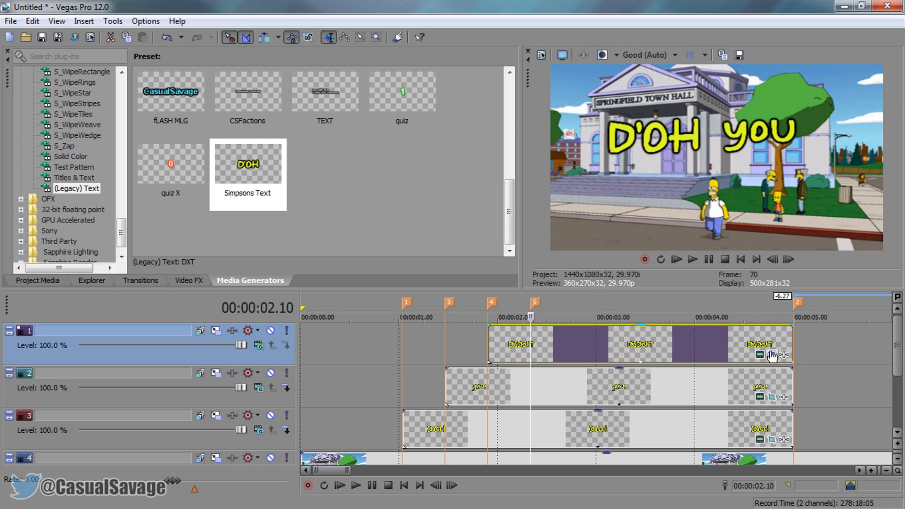
In the "DIDN'T" event's Pan/Crop at marker 5, keyframe the frame at Y Center 472.5, placing the text under "D'OH you", and close it.
click(772, 355)
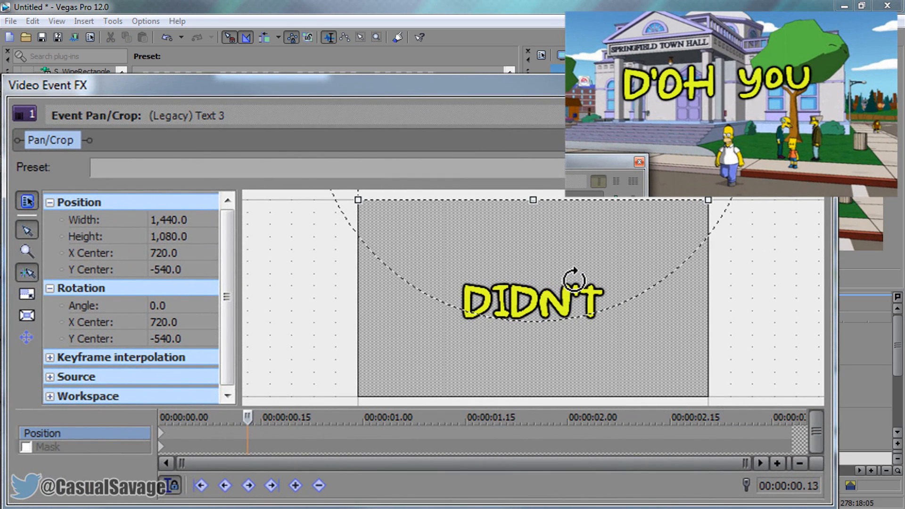
drag(576, 289, 577, 280)
key(Down)
key(Down)
key(Down)
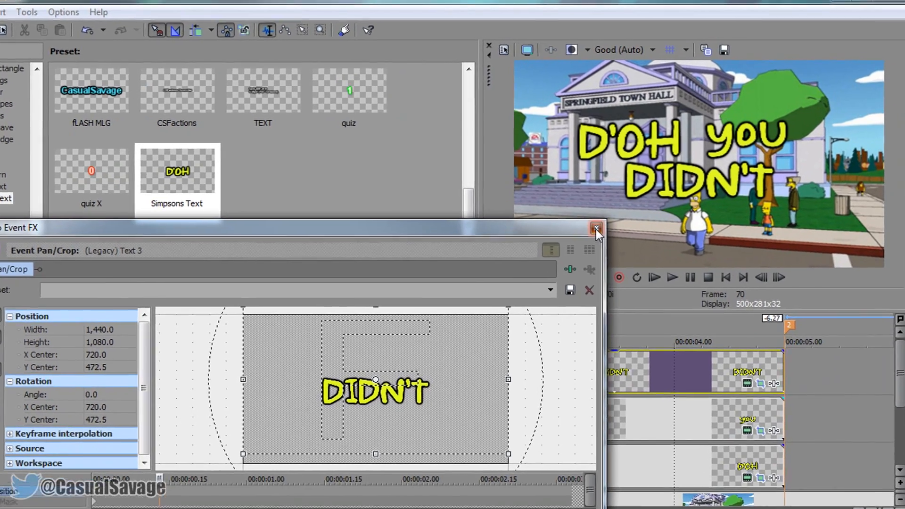
click(640, 163)
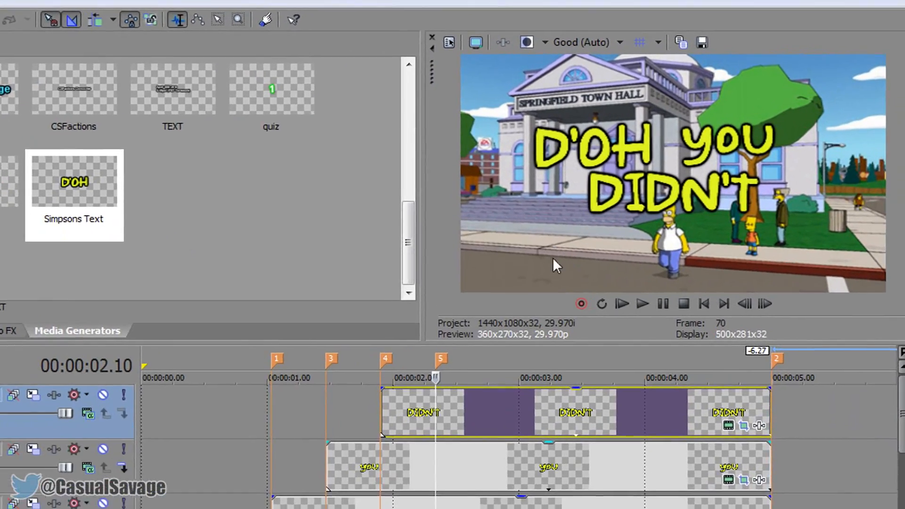